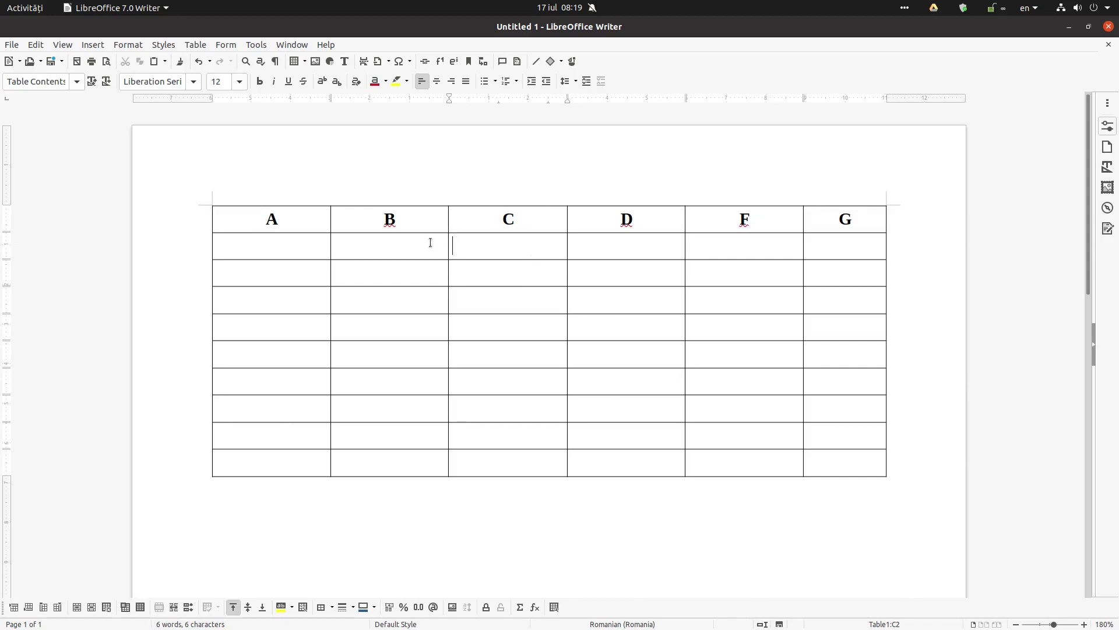
# Step: Split the cell under header A vertically into two side-by-side cells
pyautogui.rightClick(315, 248)
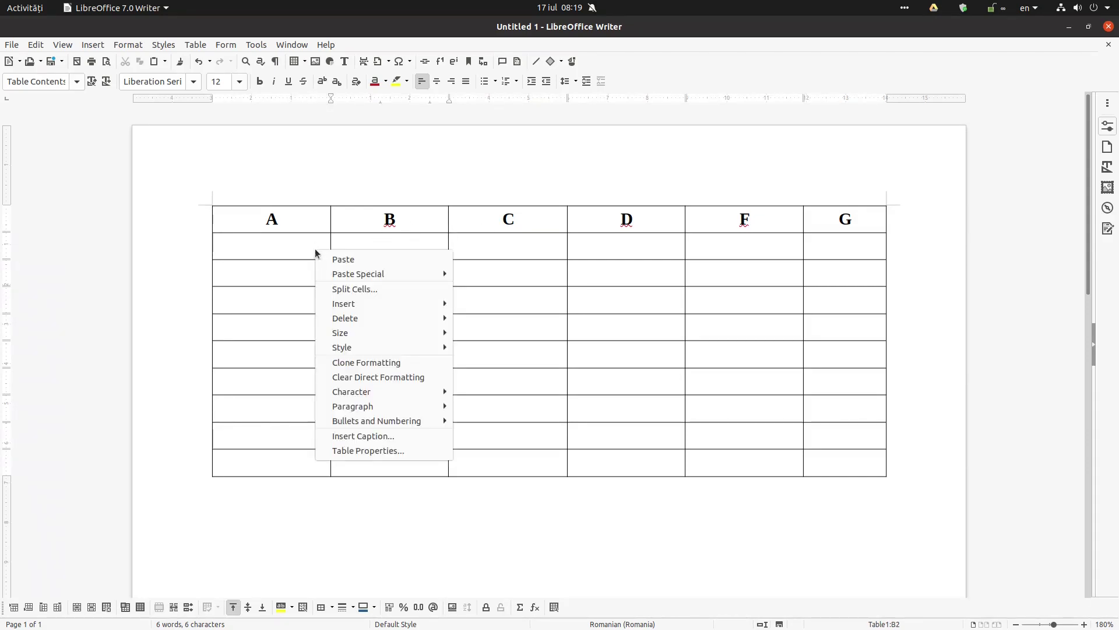
pyautogui.click(355, 289)
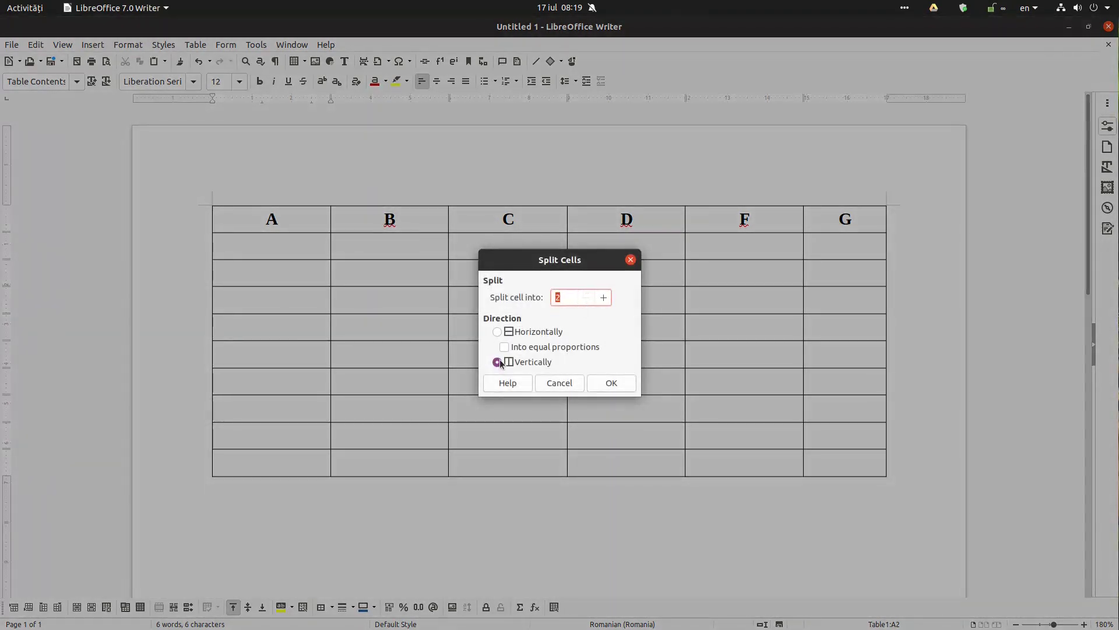
pyautogui.click(606, 380)
# Step: Enter 2019 and 2020 in the two halves and centre both
pyautogui.write('2019')
pyautogui.press('Tab')
pyautogui.write('2020')
pyautogui.hotkey('shift', 'Left')
pyautogui.hotkey('shift', 'Left')
pyautogui.hotkey('shift', 'Left')
pyautogui.hotkey('shift', 'Left')
pyautogui.hotkey('shift', 'Left')
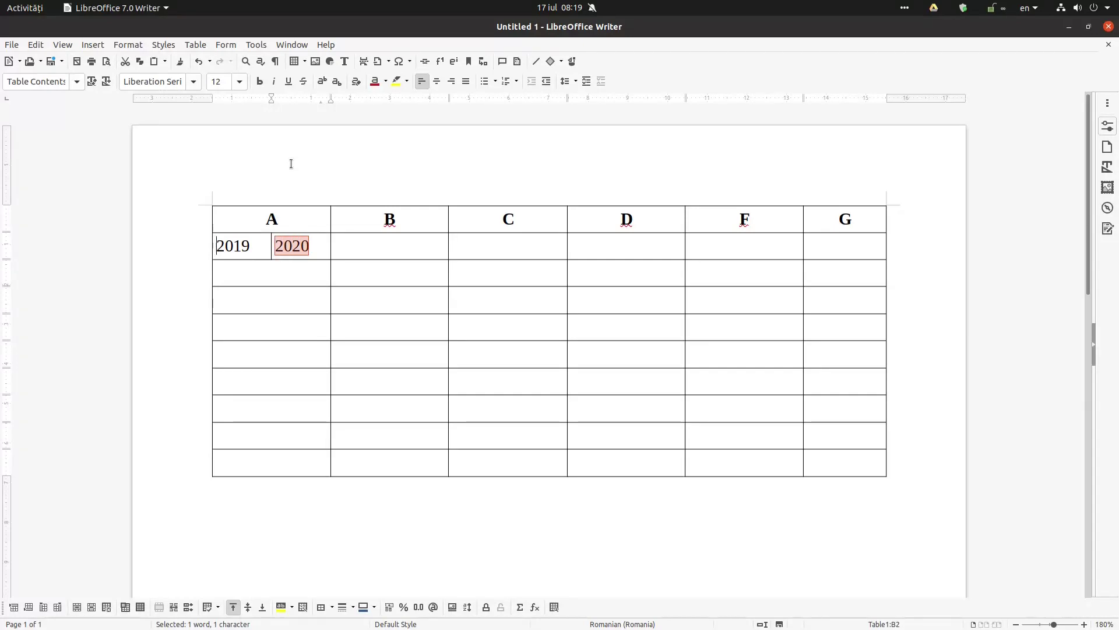
pyautogui.hotkey('ctrl', 'e')
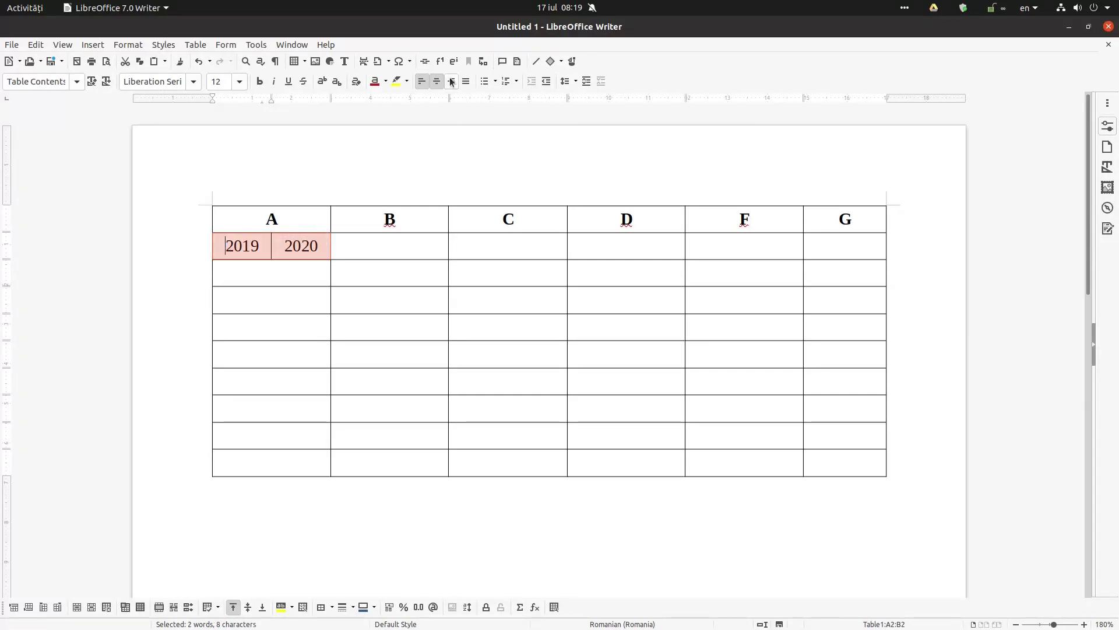
# Step: Split the cell under B into two and paste A's 2019 and 2020 into it
pyautogui.moveTo(324, 250); pyautogui.dragTo(243, 248)
pyautogui.hotkey('ctrl', 'c')
pyautogui.click(405, 256)
pyautogui.hotkey('ctrl', 'v')
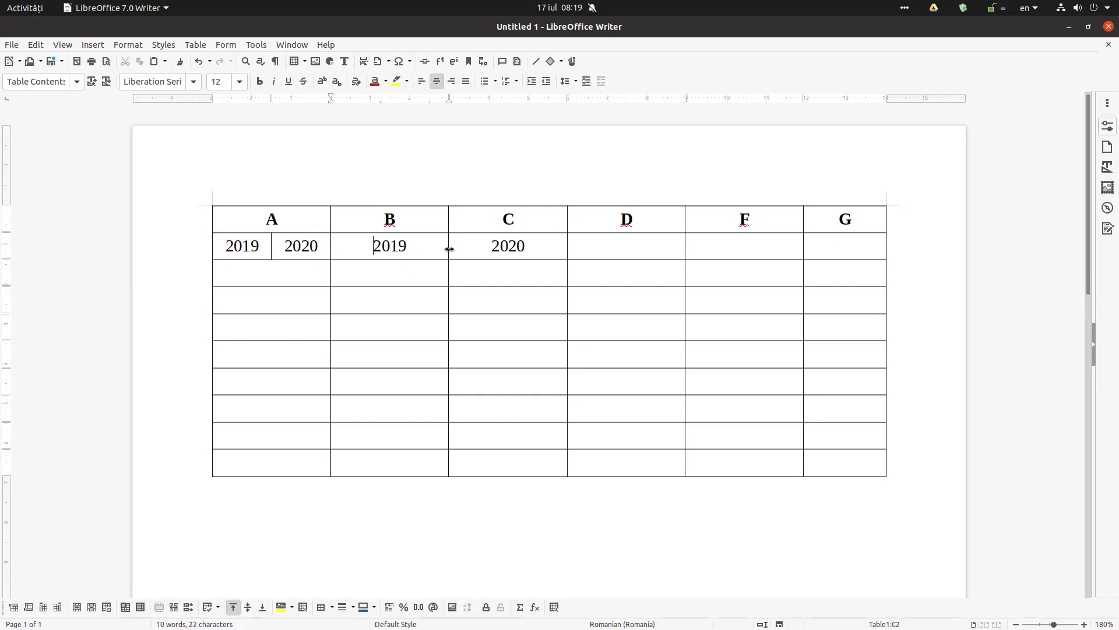
pyautogui.hotkey('ctrl', 'z')
pyautogui.rightClick(392, 246)
pyautogui.click(453, 288)
pyautogui.click(608, 383)
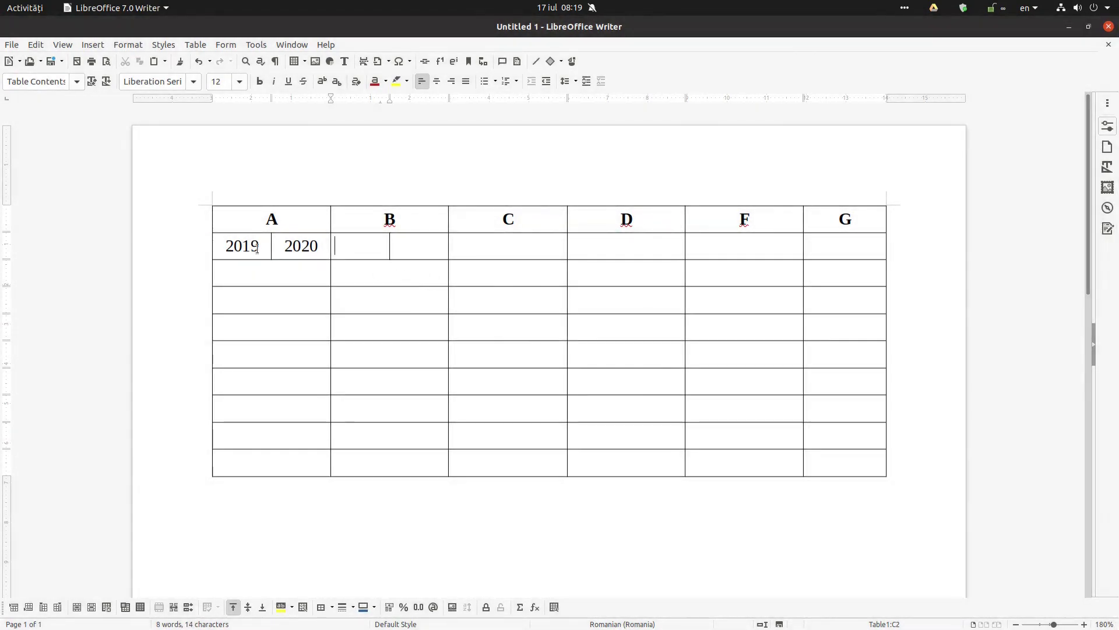
pyautogui.moveTo(253, 247); pyautogui.dragTo(293, 247)
pyautogui.hotkey('ctrl', 'c')
pyautogui.click(348, 247)
pyautogui.hotkey('ctrl', 'v')
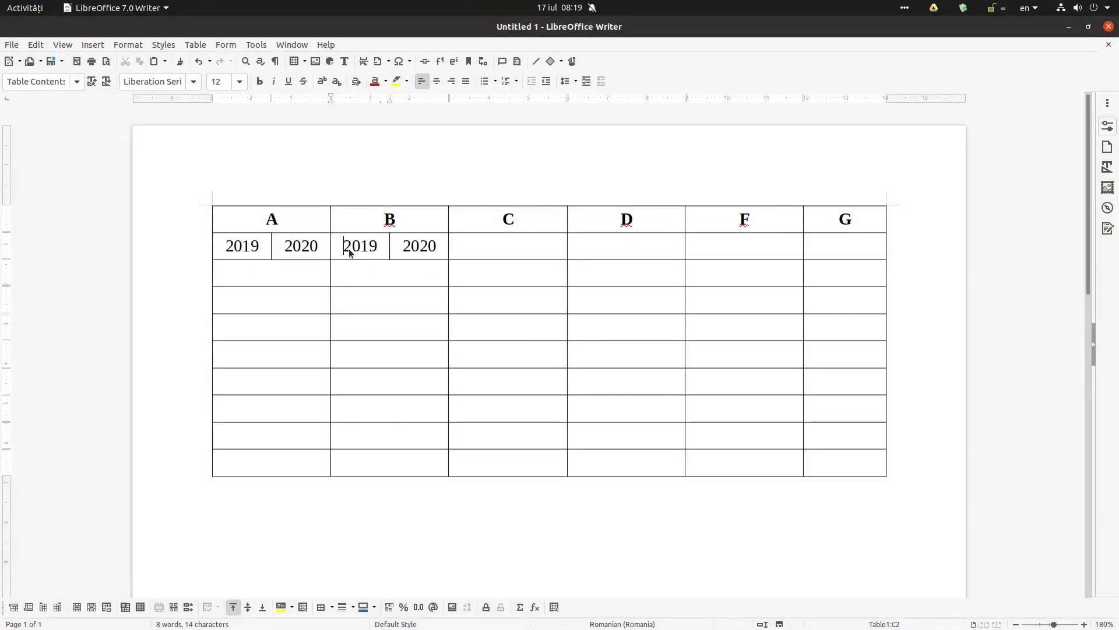
# Step: Split the cell under C into two, paste 2019 and 2020, then select columns F and G
pyautogui.rightClick(467, 244)
pyautogui.click(506, 282)
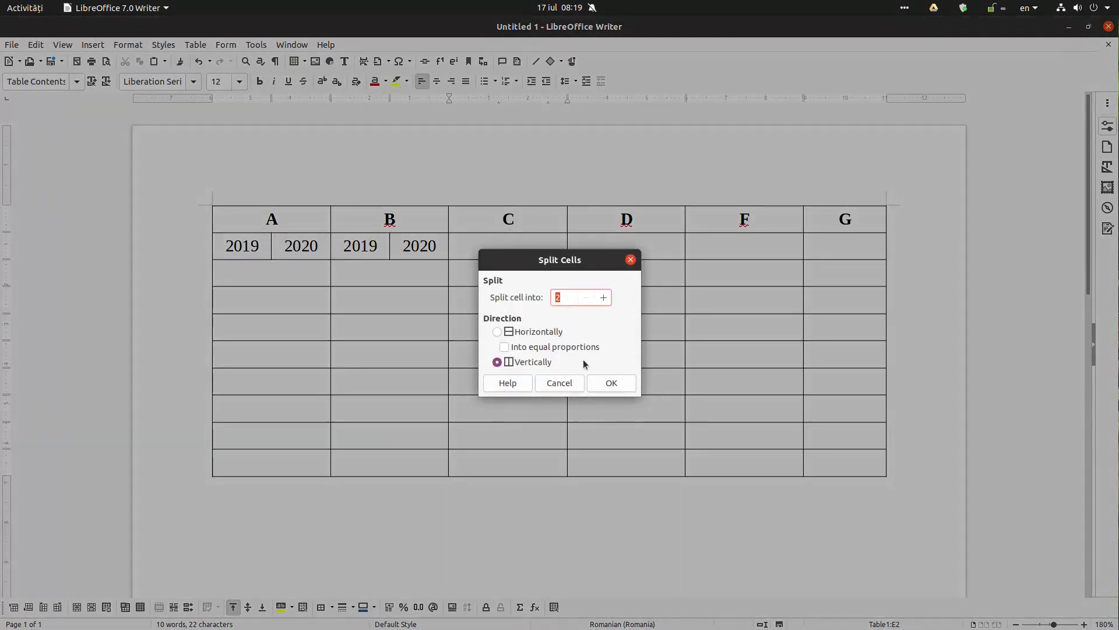
pyautogui.click(611, 382)
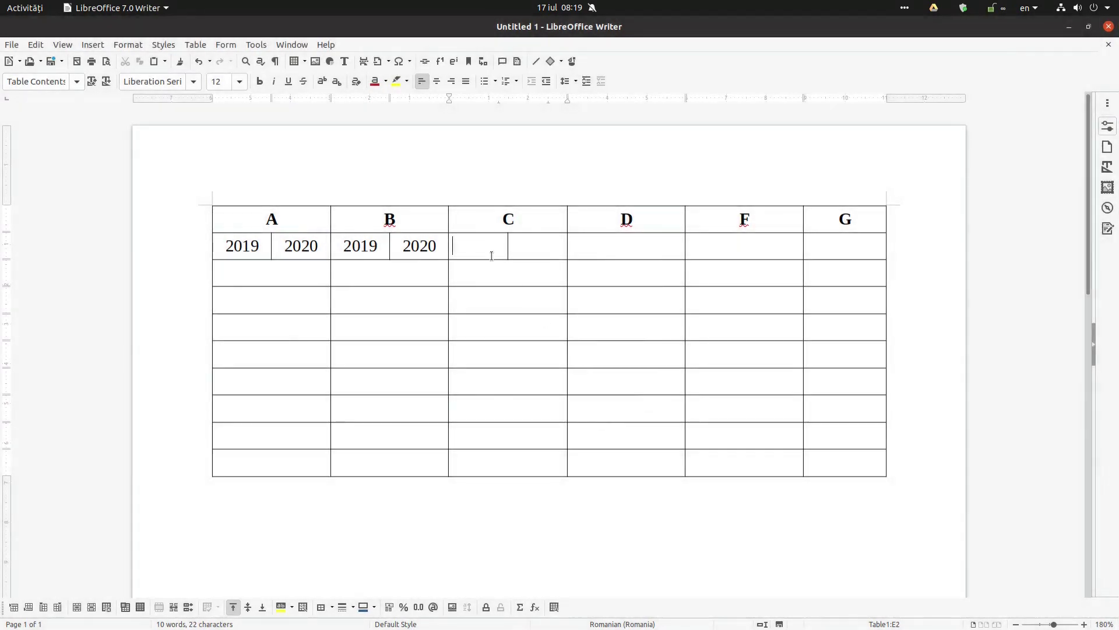
pyautogui.moveTo(346, 246); pyautogui.dragTo(431, 246)
pyautogui.hotkey('ctrl', 'c')
pyautogui.click(467, 245)
pyautogui.hotkey('ctrl', 'v')
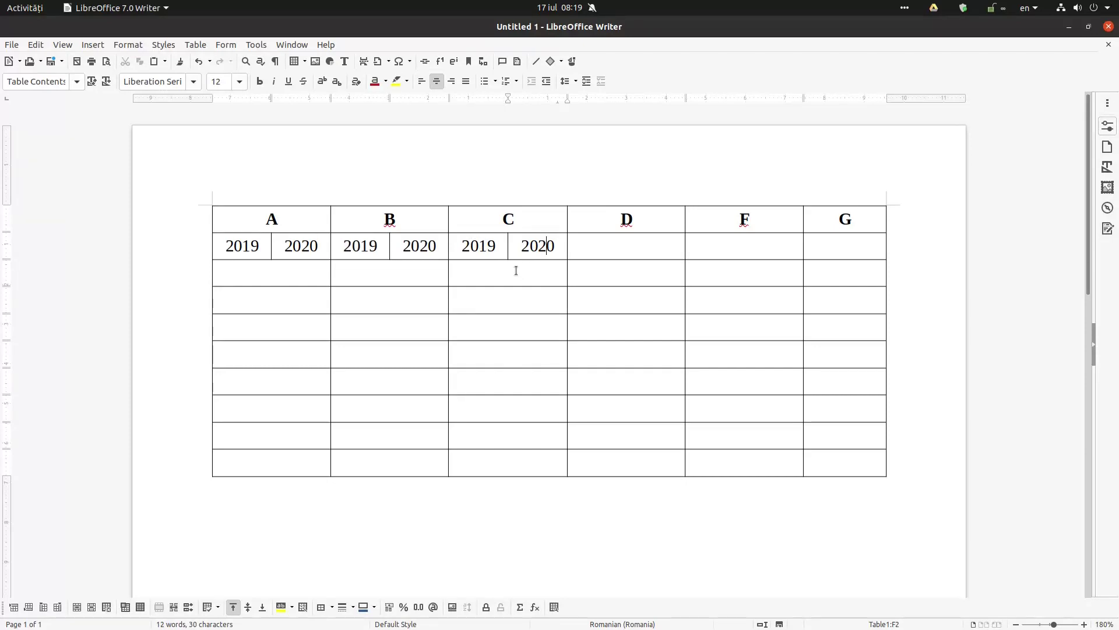
pyautogui.moveTo(716, 221); pyautogui.dragTo(854, 462)
# Step: Delete the selected columns F and G from the table
pyautogui.rightClick(855, 463)
pyautogui.moveTo(885, 341)
pyautogui.click(1014, 350)
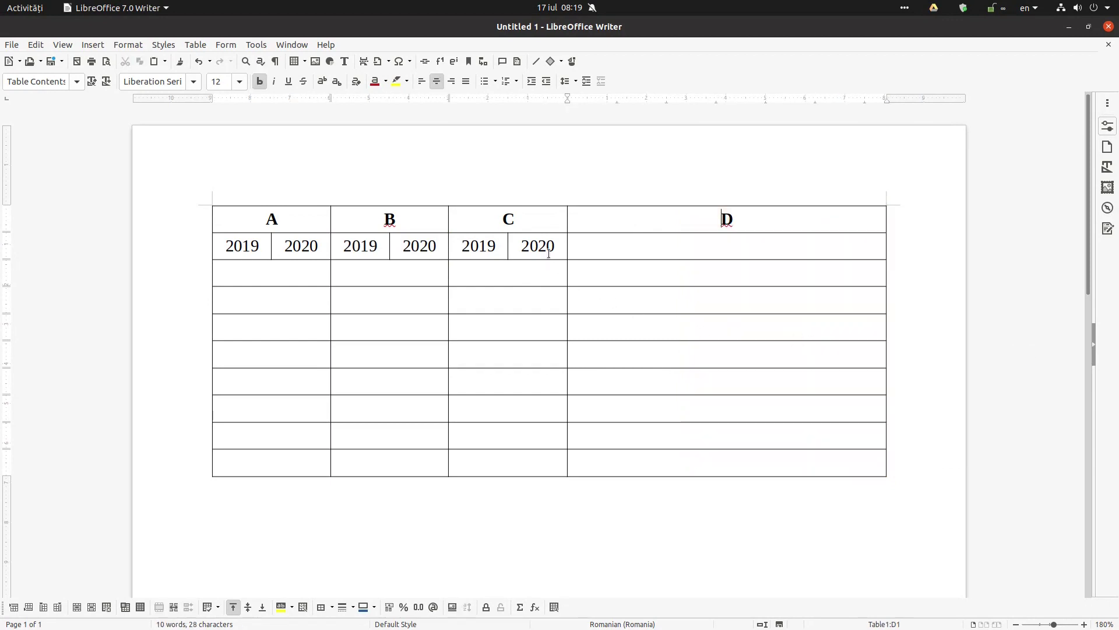
# Step: Select the whole table and distribute its columns evenly
pyautogui.moveTo(318, 211); pyautogui.dragTo(762, 457)
pyautogui.rightClick(762, 459)
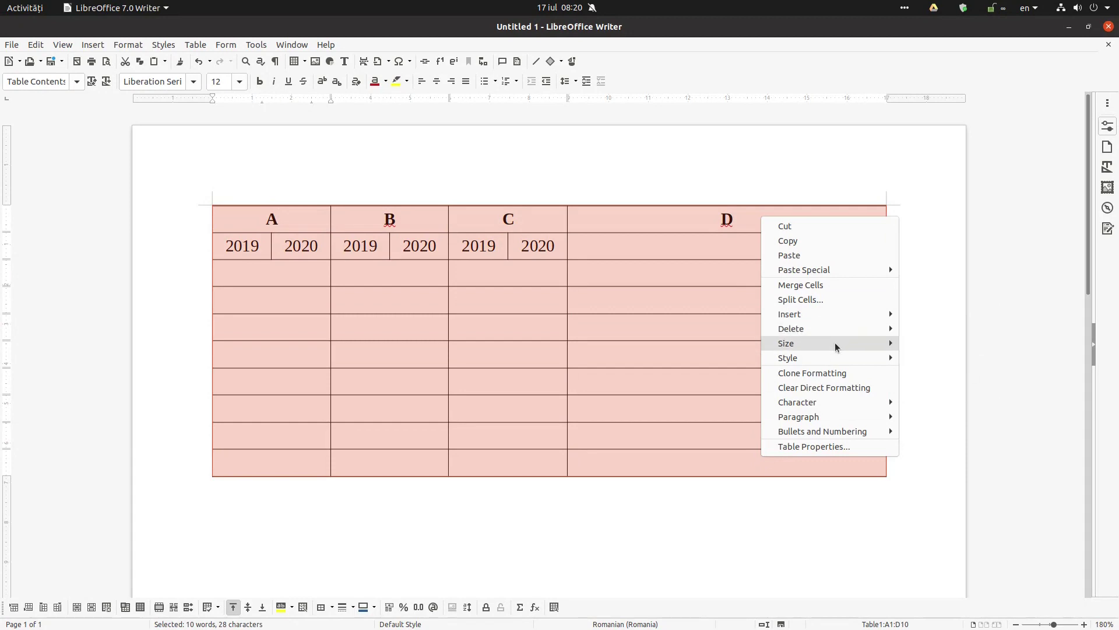
pyautogui.moveTo(834, 342)
pyautogui.click(974, 446)
pyautogui.click(408, 299)
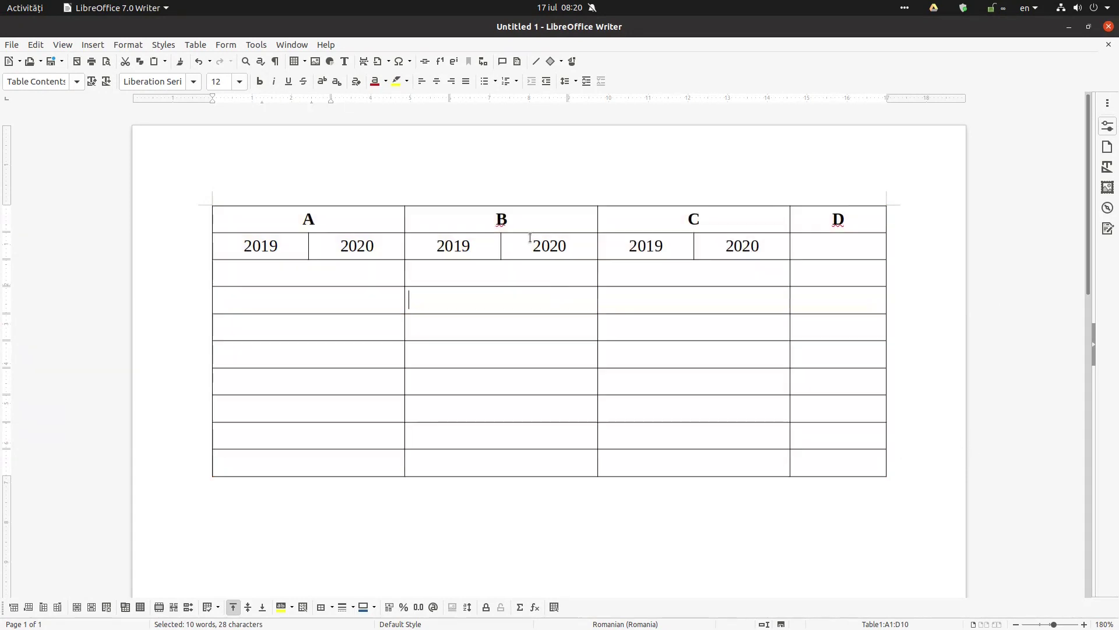
# Step: Split B's 2019 cell horizontally into two stacked rows
pyautogui.click(477, 248)
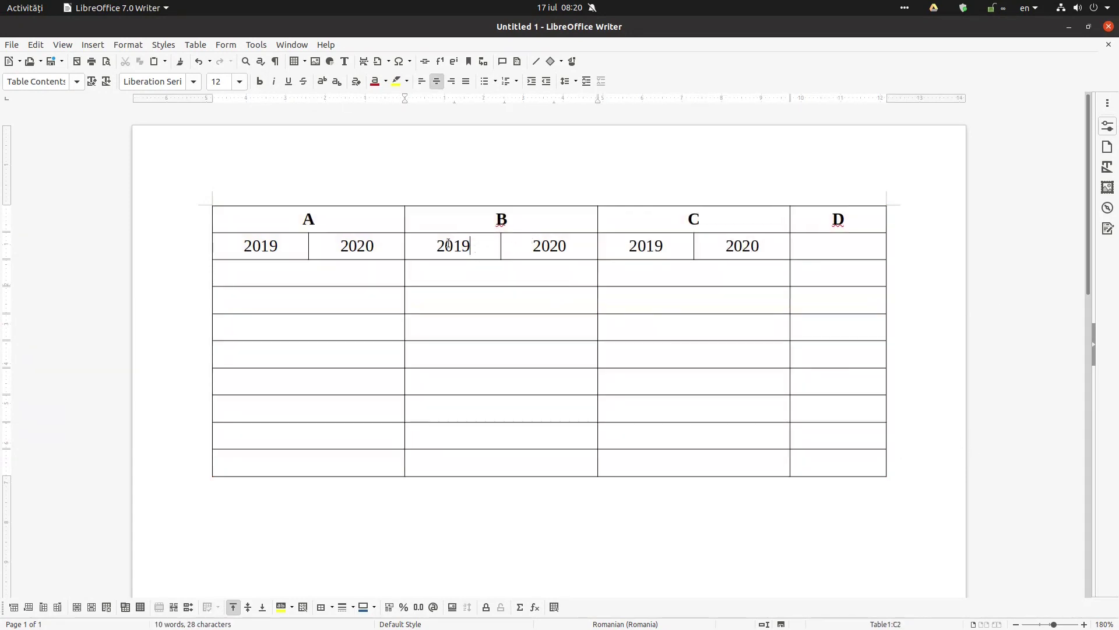
pyautogui.rightClick(482, 245)
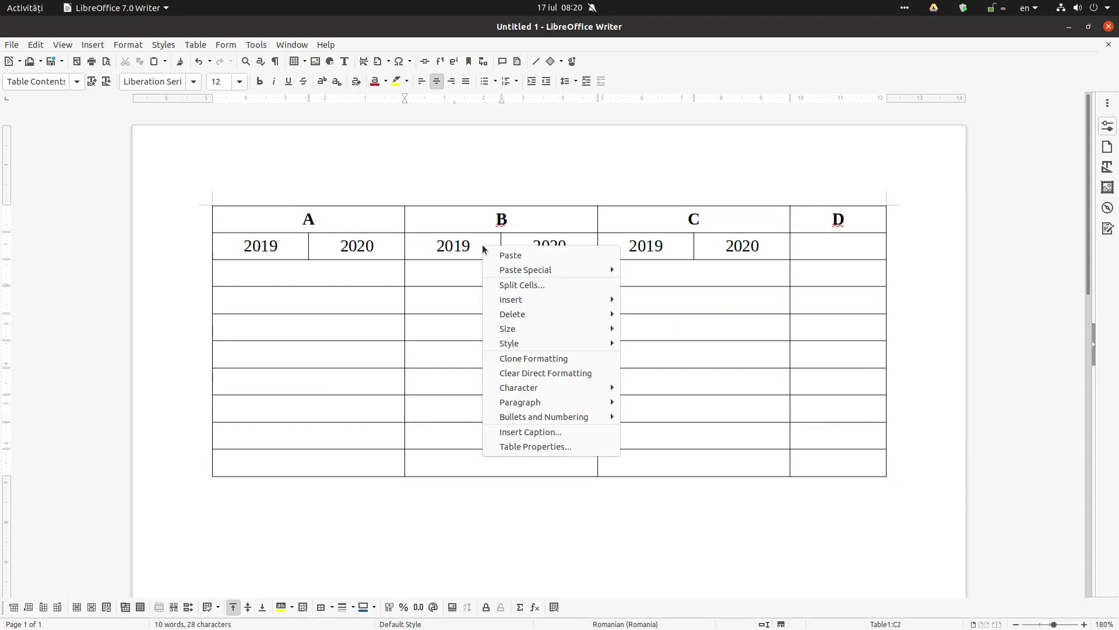
pyautogui.click(503, 285)
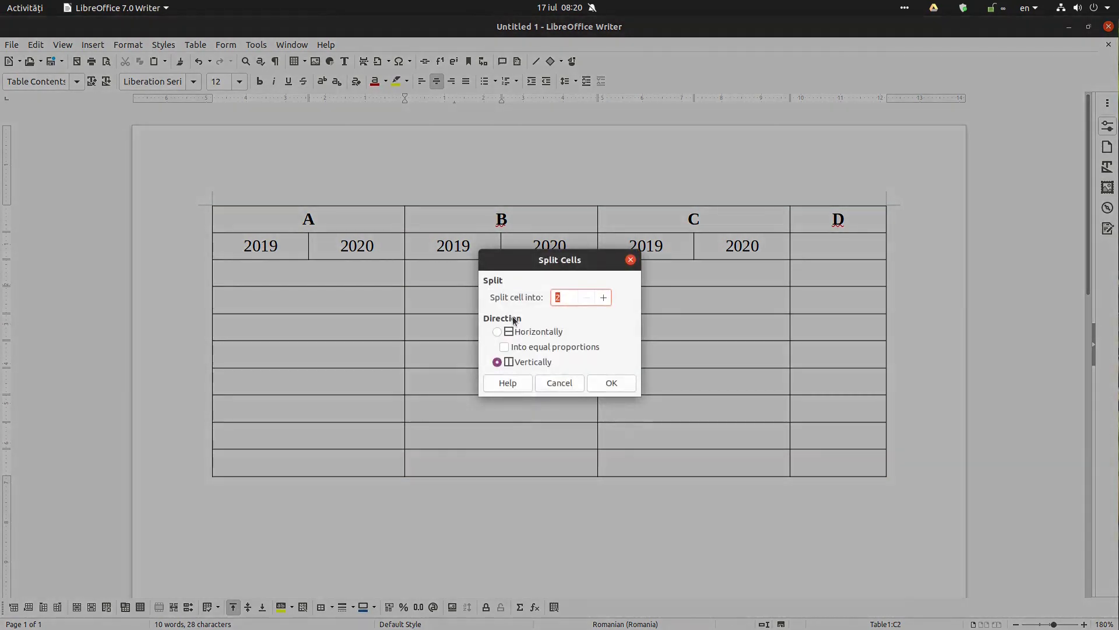
pyautogui.click(533, 332)
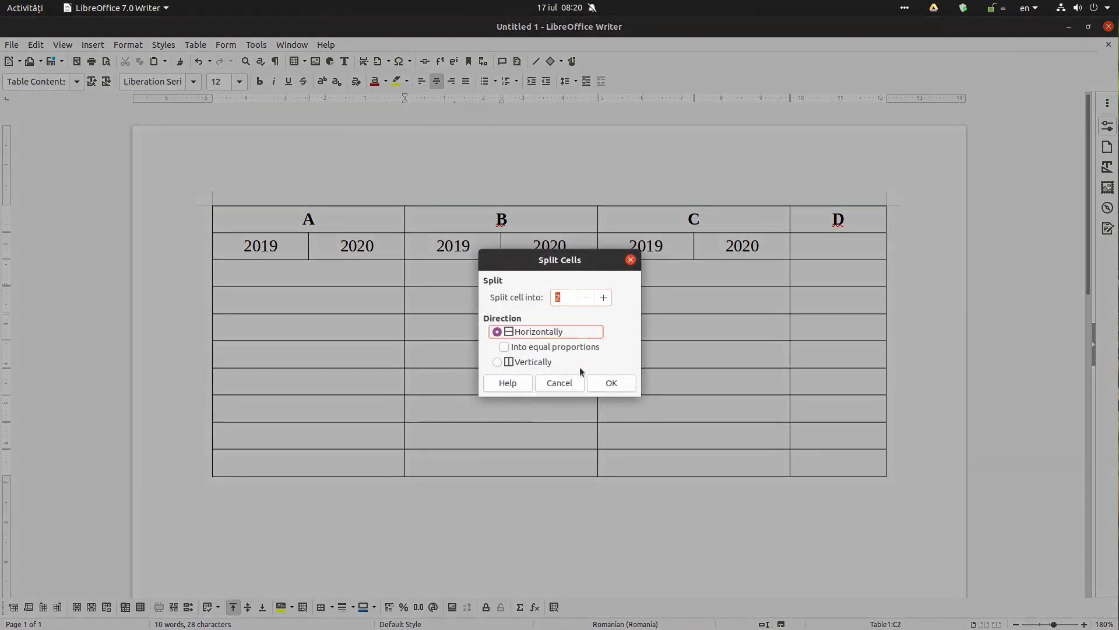
pyautogui.click(611, 383)
# Step: Split the cell below 2019 vertically into 3 cells numbered 1, 2, 3
pyautogui.rightClick(465, 274)
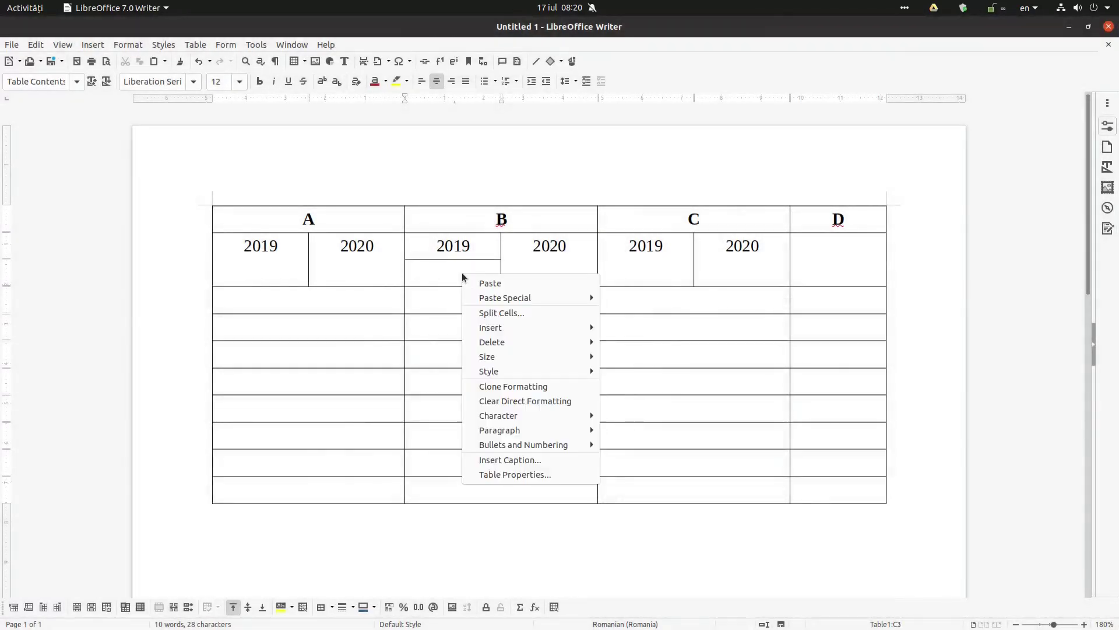
pyautogui.click(513, 313)
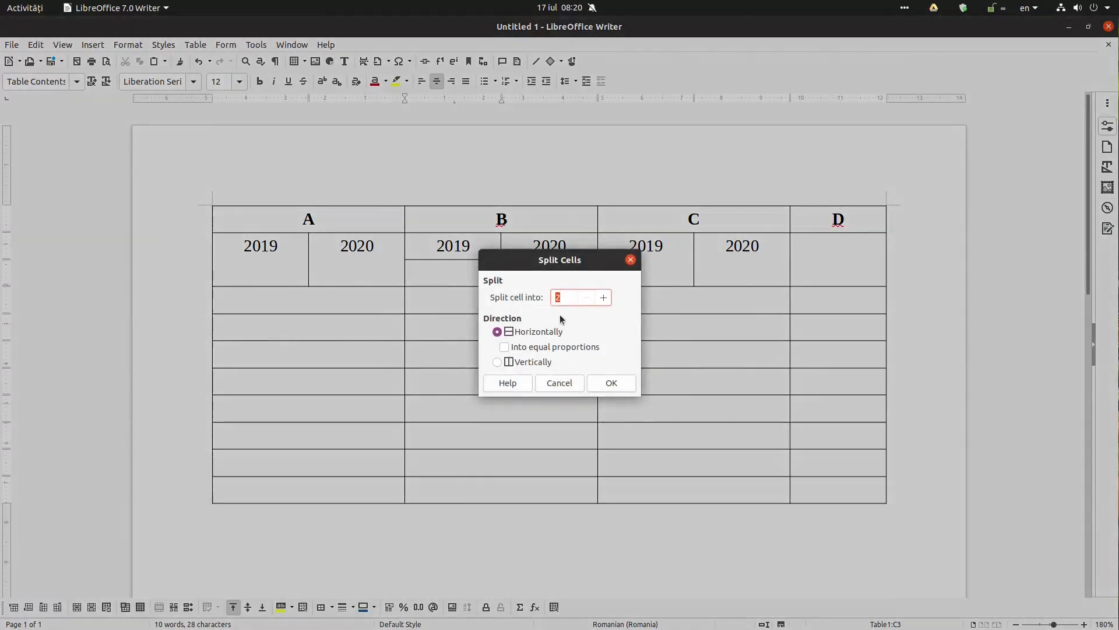
pyautogui.click(603, 297)
pyautogui.click(531, 362)
pyautogui.press('Return')
pyautogui.write('1')
pyautogui.press('Tab')
pyautogui.write('2')
pyautogui.click(488, 274)
pyautogui.write('3')
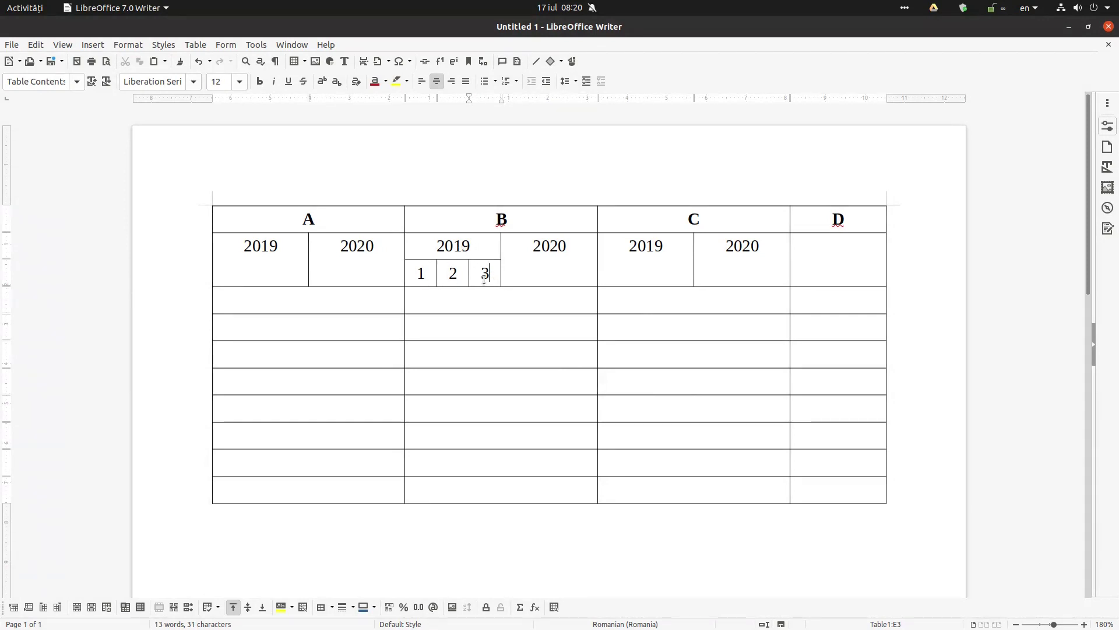
# Step: Split B's 2020 cell horizontally into two stacked rows
pyautogui.click(560, 265)
pyautogui.rightClick(564, 241)
pyautogui.click(629, 284)
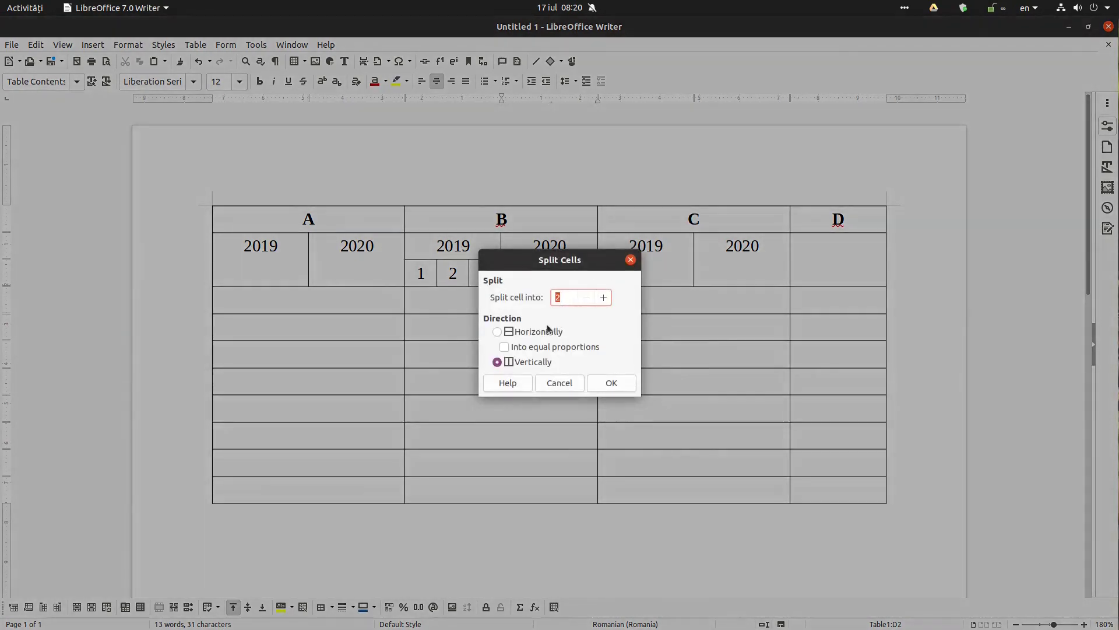
pyautogui.click(524, 332)
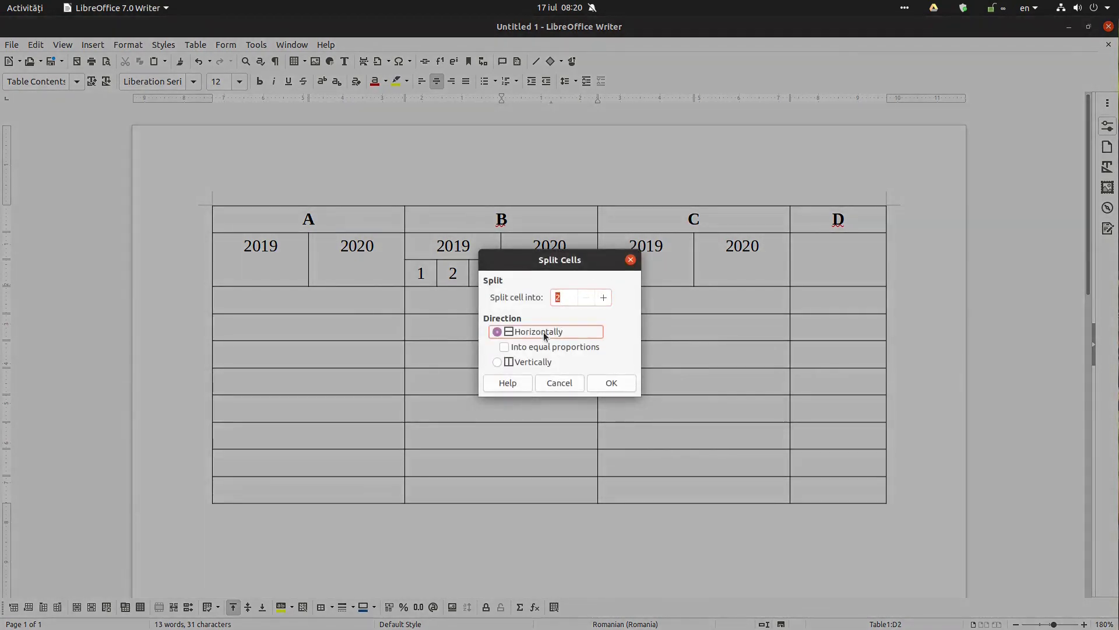
pyautogui.click(607, 382)
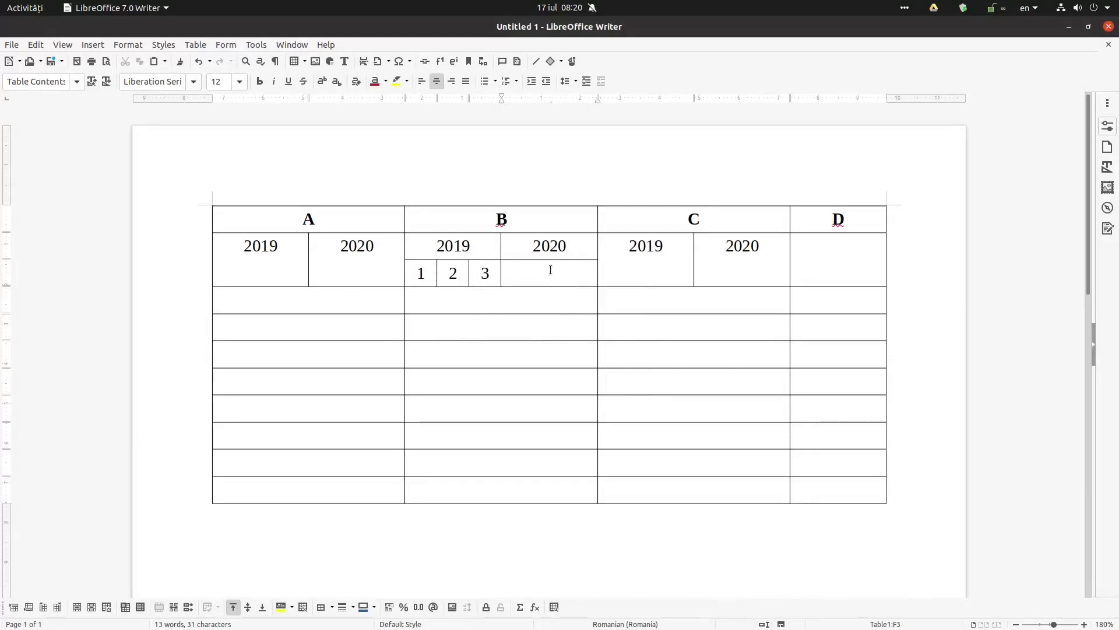
# Step: Split the cell below B's 2020 vertically into 6 narrow cells
pyautogui.rightClick(548, 271)
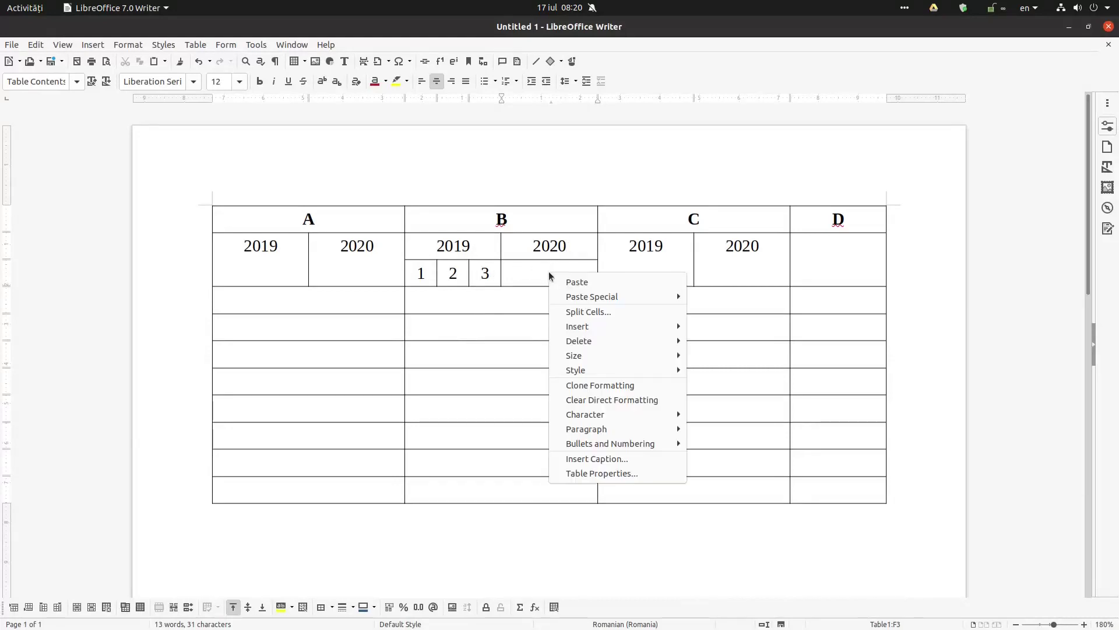
pyautogui.click(584, 311)
pyautogui.click(532, 361)
pyautogui.click(604, 298)
pyautogui.click(604, 298)
pyautogui.click(604, 299)
pyautogui.click(604, 299)
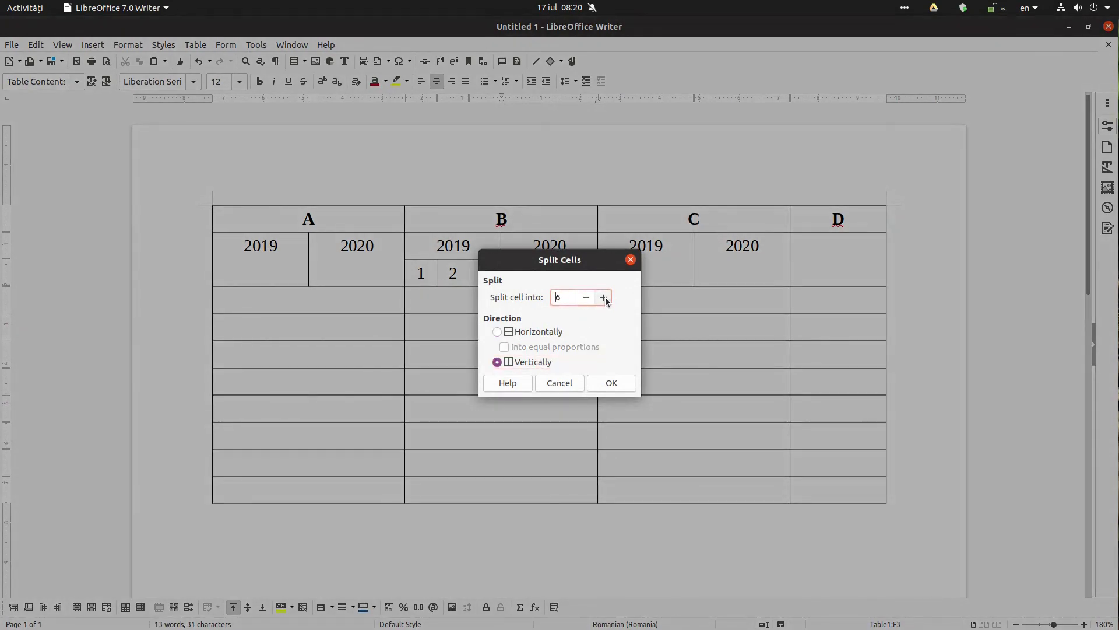
pyautogui.click(607, 380)
# Step: Number the six narrow cells 1 through 6
pyautogui.write('1')
pyautogui.press('Tab')
pyautogui.write('2')
pyautogui.press('Tab')
pyautogui.write('3')
pyautogui.press('Tab')
pyautogui.write('4')
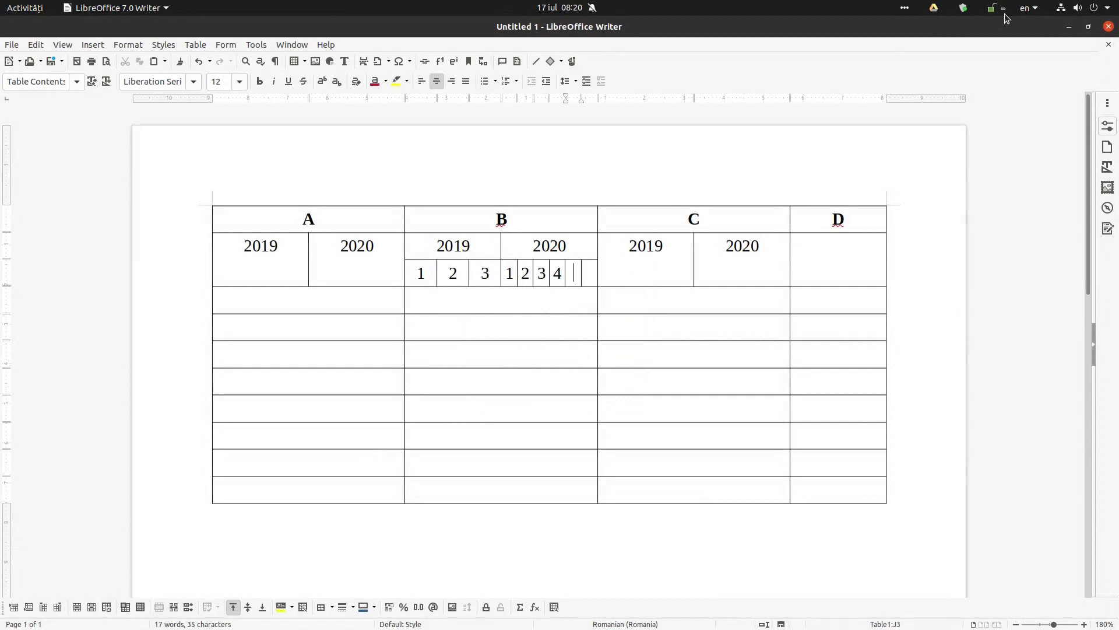
pyautogui.write('4')
pyautogui.press('Tab')
pyautogui.press('BackSpace')
pyautogui.write('5')
pyautogui.press('Tab')
pyautogui.write('6')
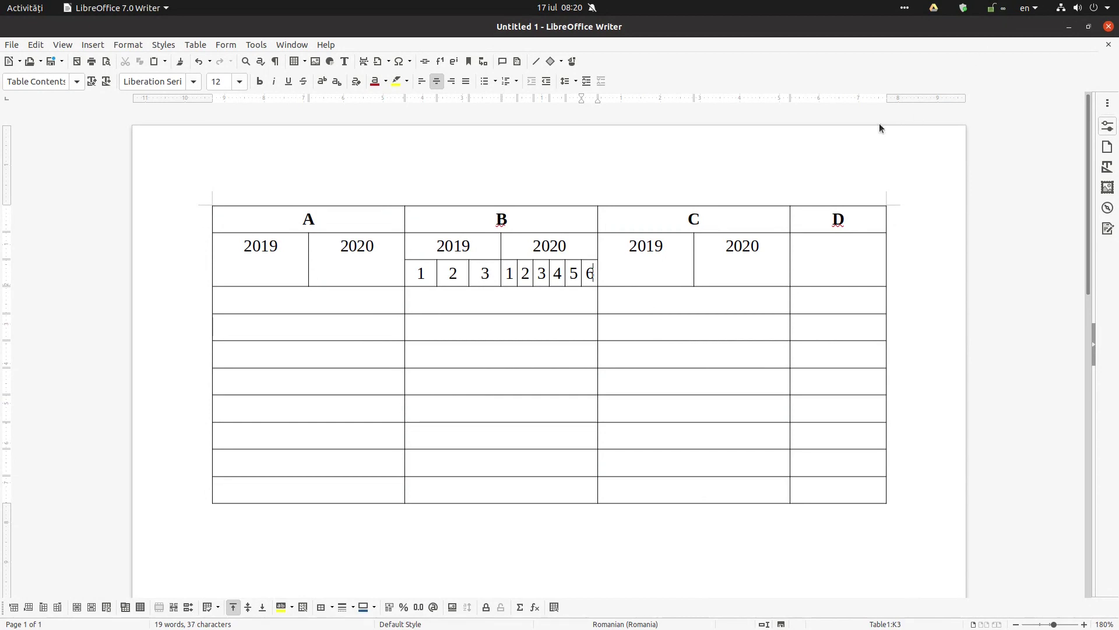
pyautogui.click(576, 300)
# Step: Select the two stacked empty cells under column A and apply Merge Cells
pyautogui.rightClick(244, 302)
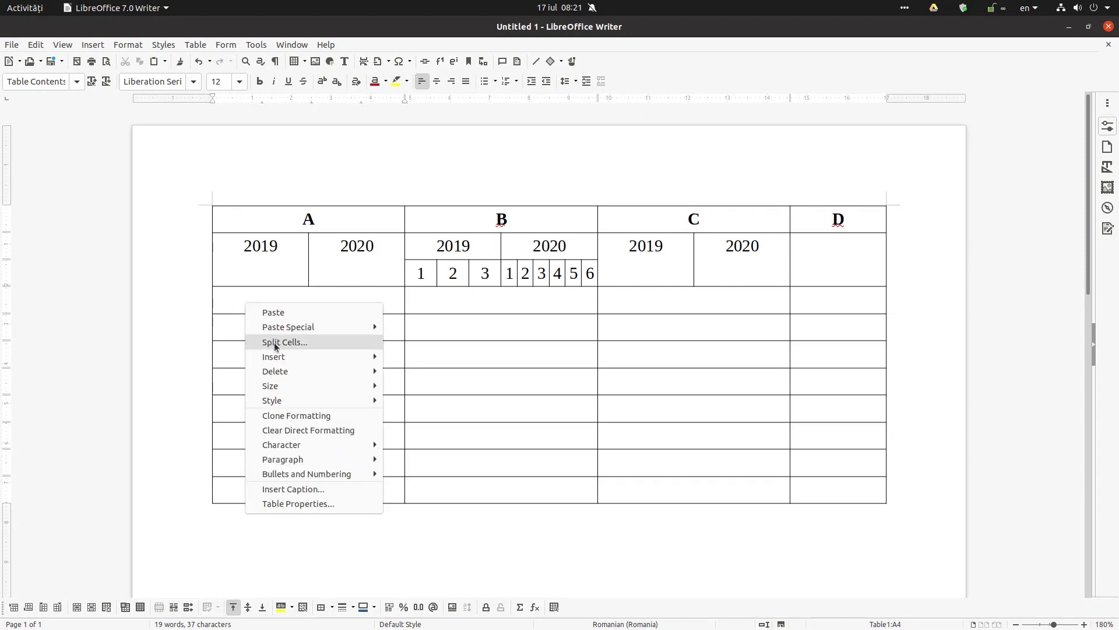
pyautogui.click(255, 291)
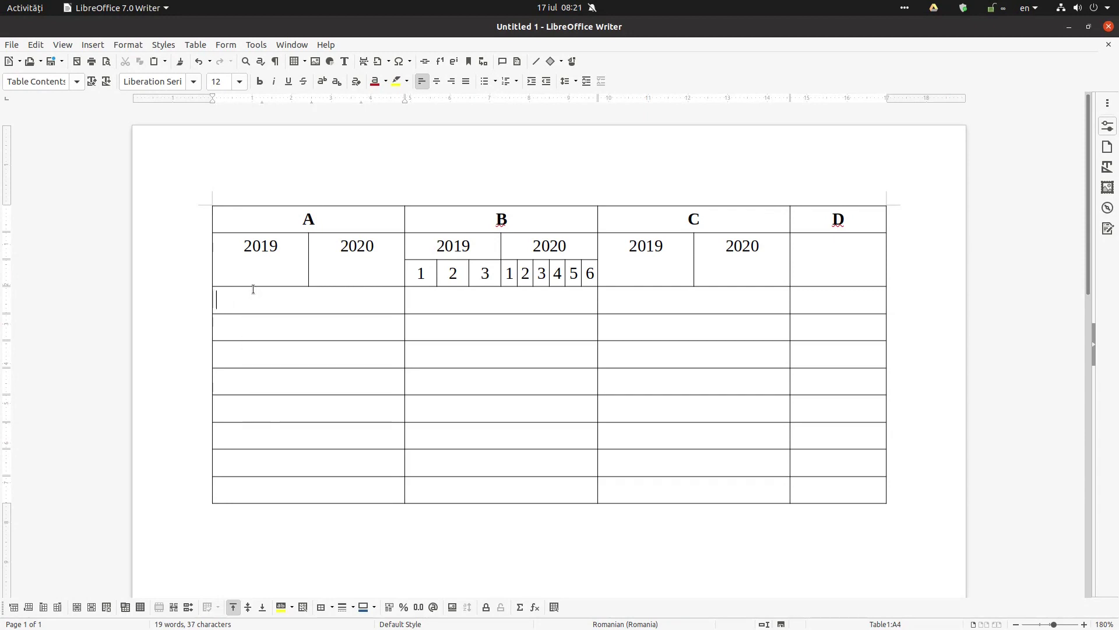
pyautogui.moveTo(280, 314); pyautogui.dragTo(280, 321)
pyautogui.rightClick(278, 323)
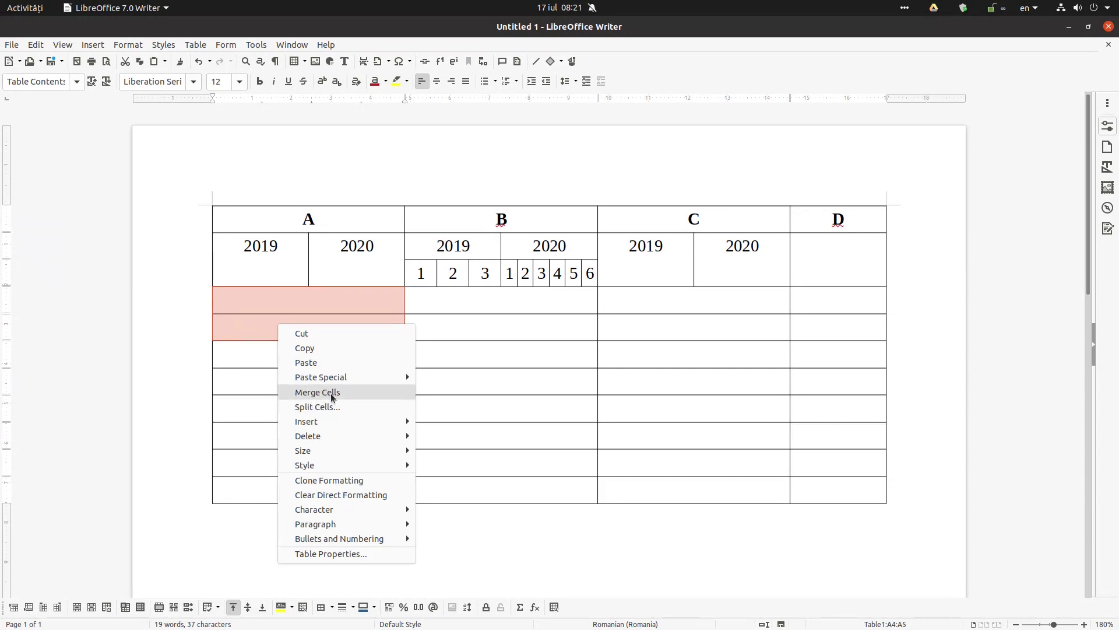
pyautogui.click(263, 332)
pyautogui.click(262, 333)
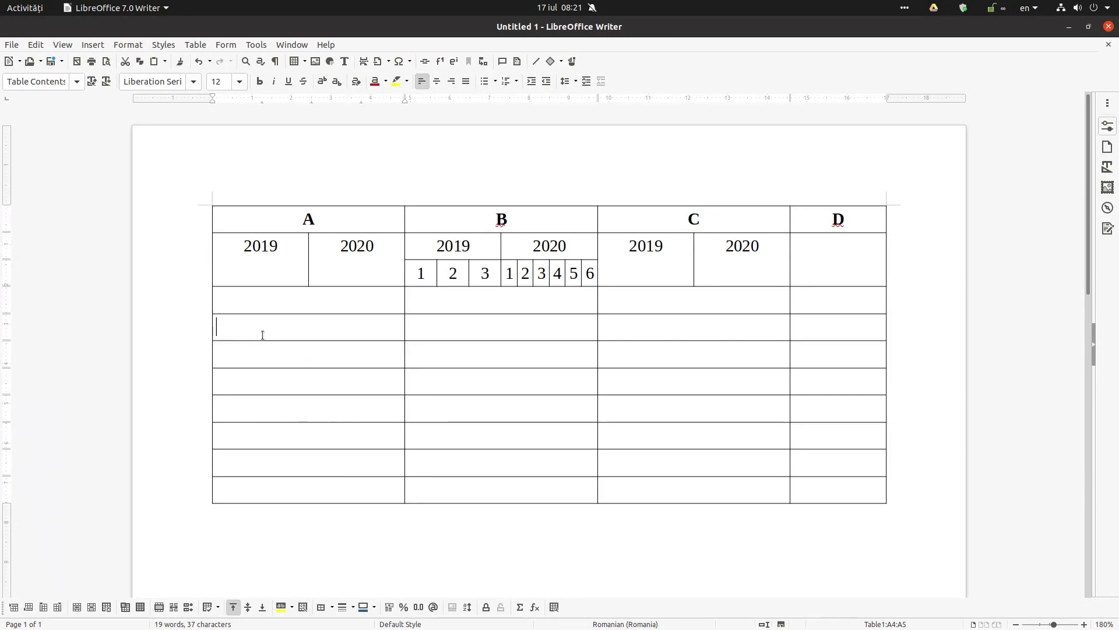
pyautogui.rightClick(263, 331)
pyautogui.click(274, 302)
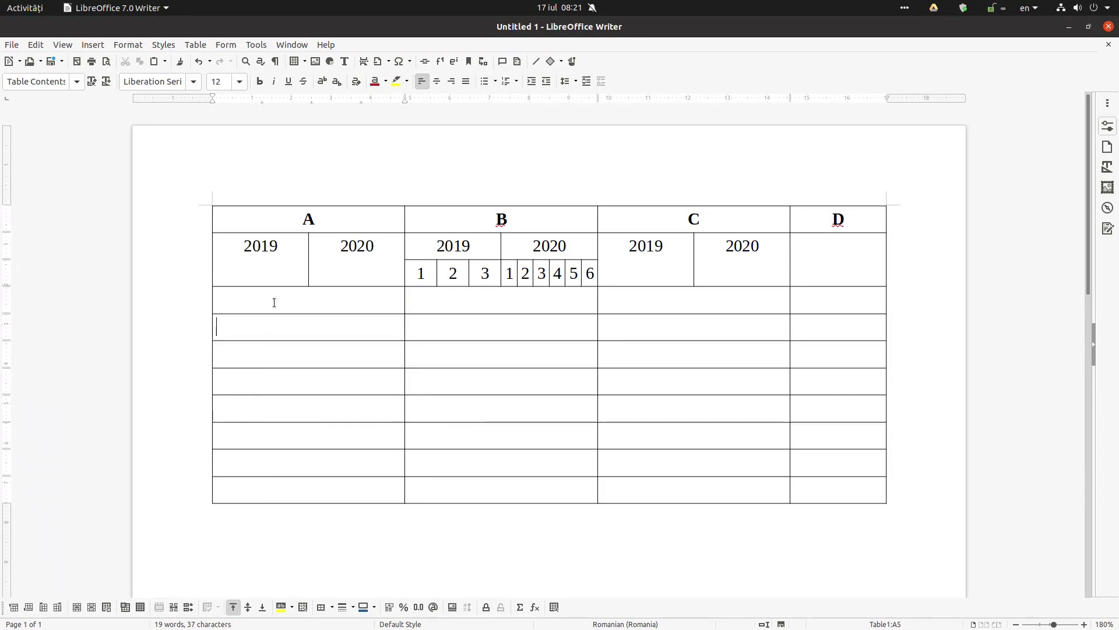
pyautogui.moveTo(274, 300); pyautogui.dragTo(280, 324)
pyautogui.rightClick(280, 325)
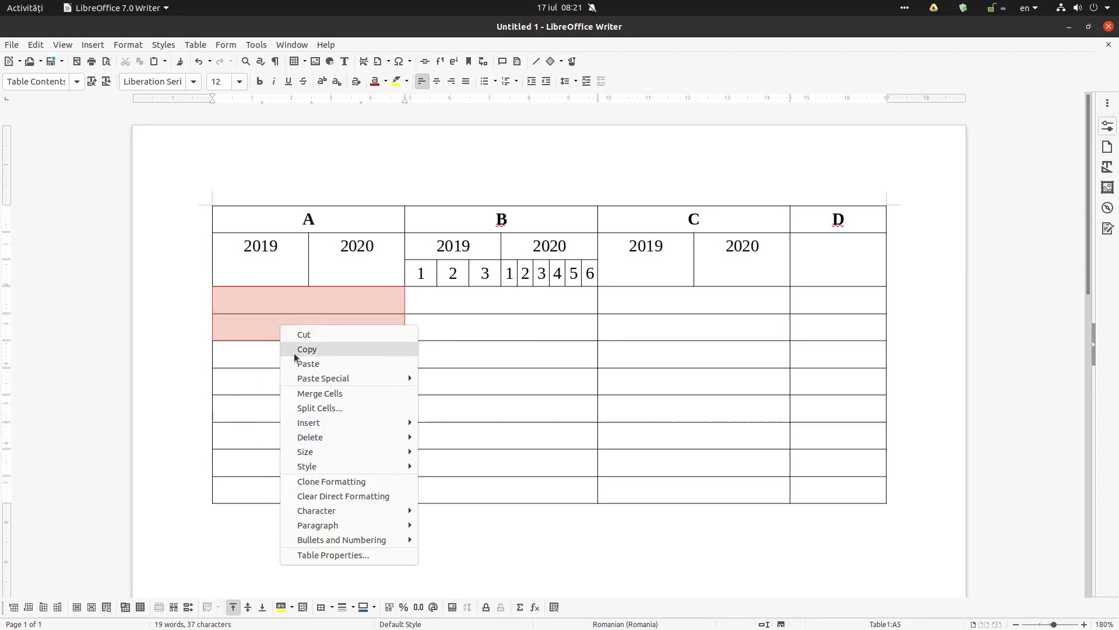
pyautogui.click(307, 391)
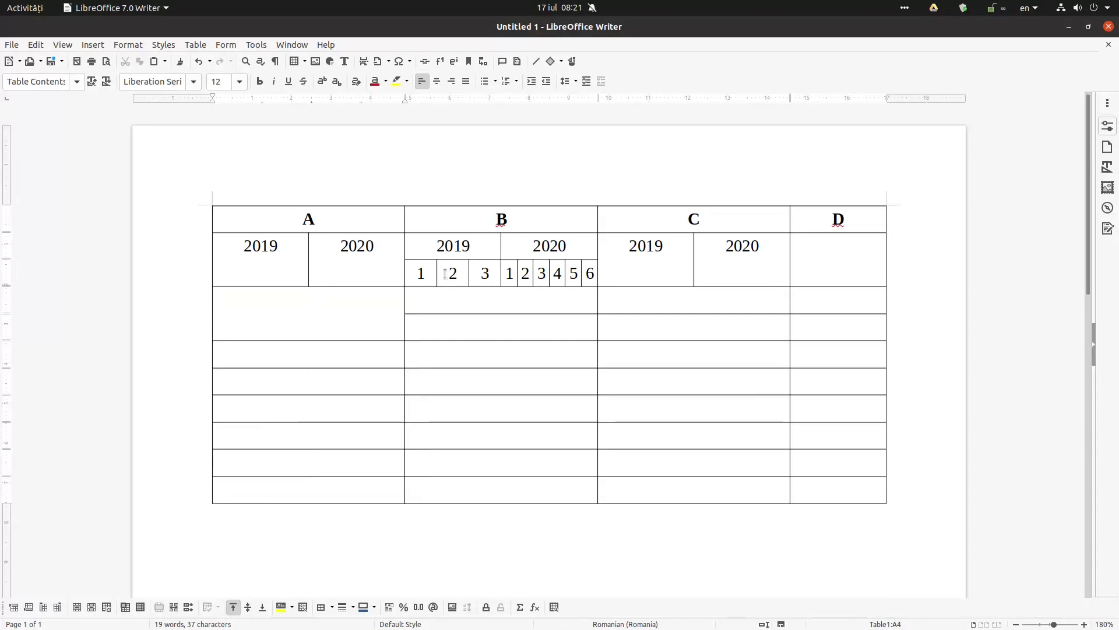
# Step: Merge the six narrow cells under B's 2020 pairwise into three cells
pyautogui.moveTo(509, 274); pyautogui.dragTo(535, 273)
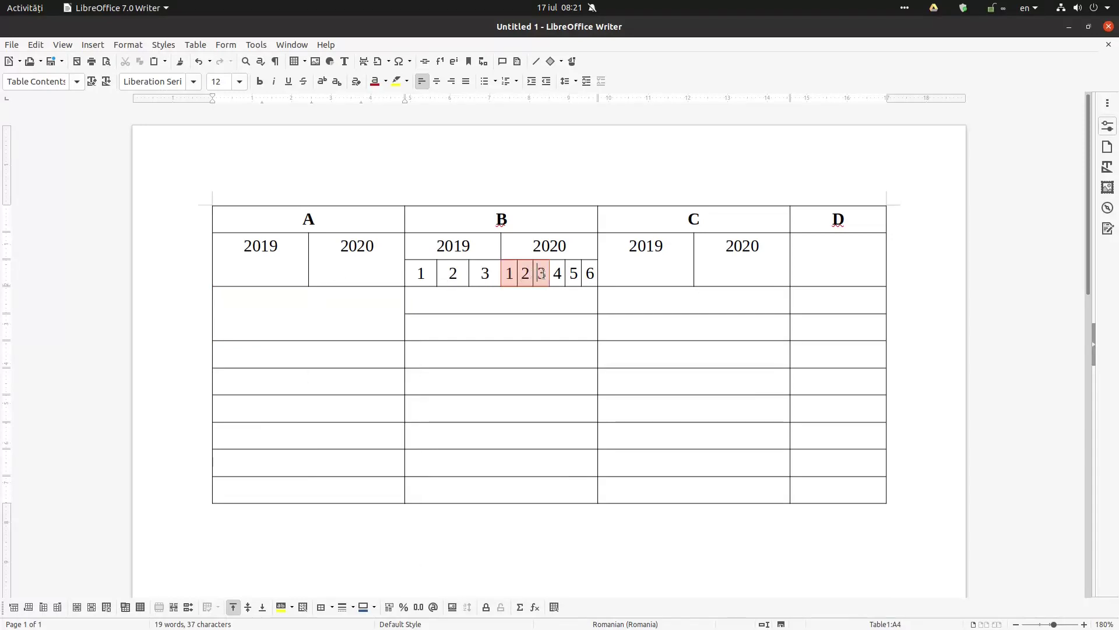
pyautogui.rightClick(542, 273)
pyautogui.press('Escape')
pyautogui.click(510, 273)
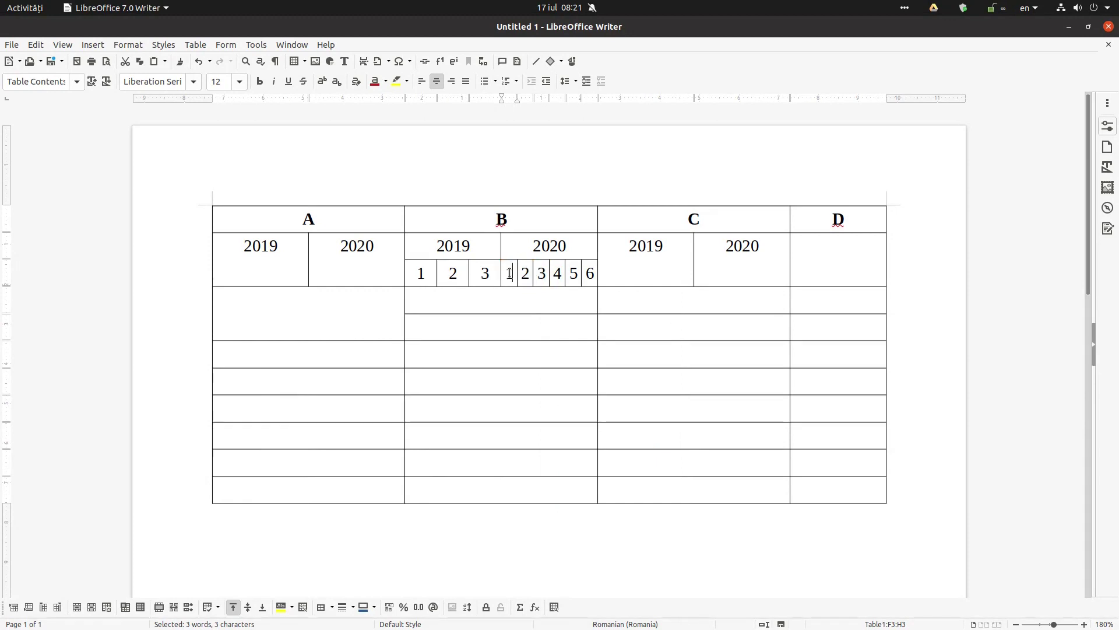
pyautogui.moveTo(510, 273); pyautogui.dragTo(587, 280)
pyautogui.rightClick(529, 271)
pyautogui.click(549, 338)
pyautogui.rightClick(553, 284)
pyautogui.click(577, 350)
pyautogui.rightClick(587, 279)
pyautogui.click(606, 346)
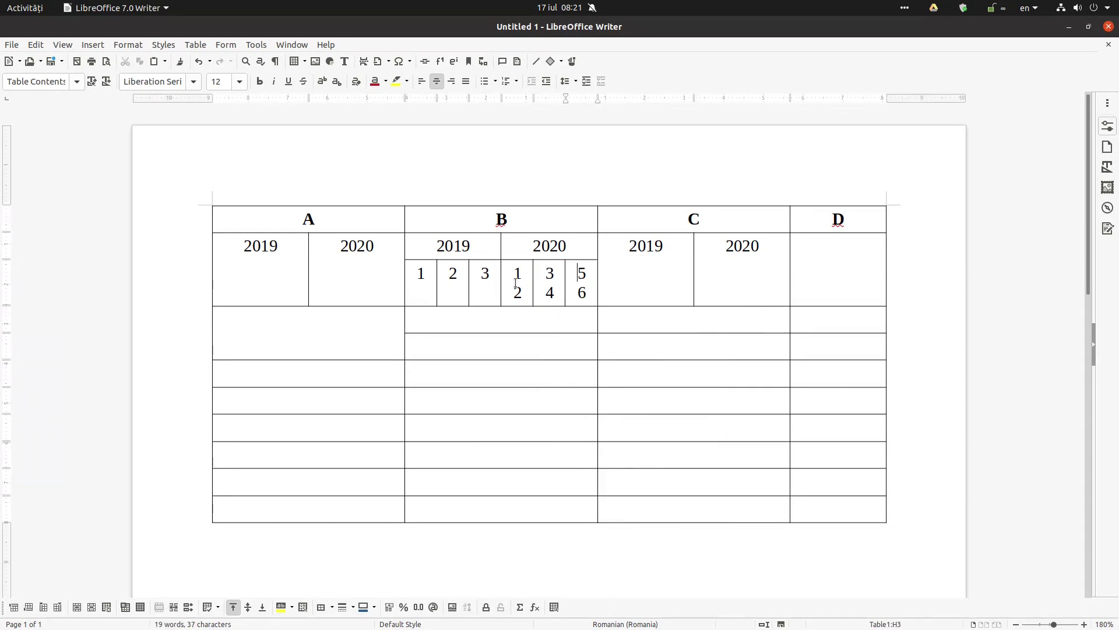
# Step: Clean up the leftover numbers so the three merged cells read 1, 2, 3
pyautogui.moveTo(515, 282); pyautogui.dragTo(521, 294)
pyautogui.press('BackSpace')
pyautogui.press('Delete')
pyautogui.press('Delete')
pyautogui.write('2')
pyautogui.press('Tab')
pyautogui.press('Delete')
pyautogui.press('Delete')
pyautogui.press('Delete')
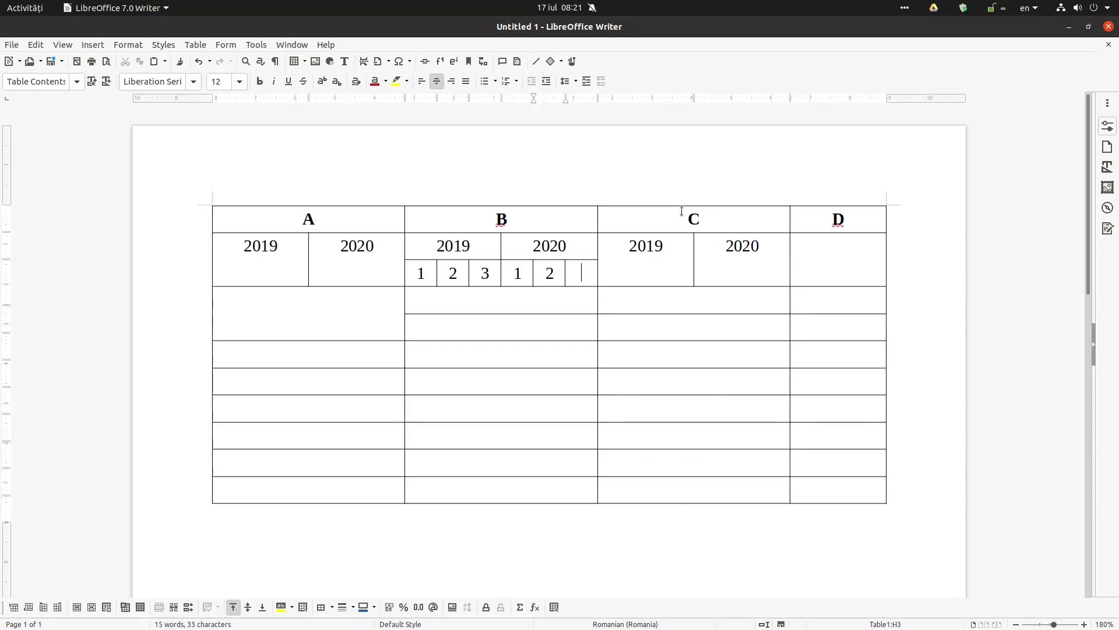
pyautogui.write('3')
# Step: Merge B's 2019 with its 1, 2, 3 subcells and delete the numbers
pyautogui.moveTo(422, 249); pyautogui.dragTo(482, 273)
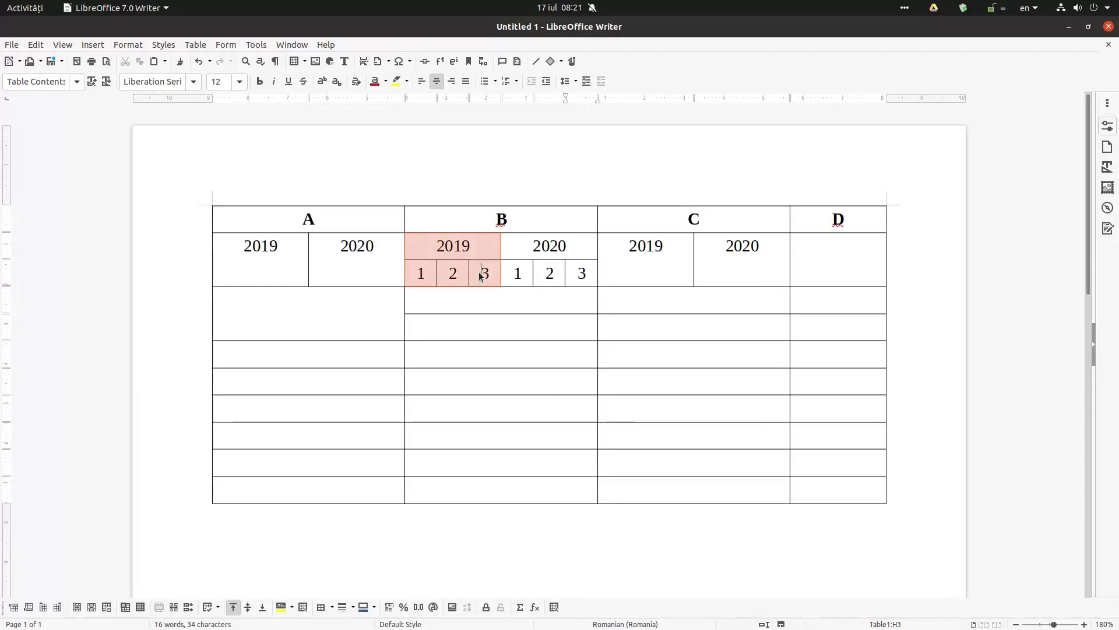
pyautogui.rightClick(482, 274)
pyautogui.press('Escape')
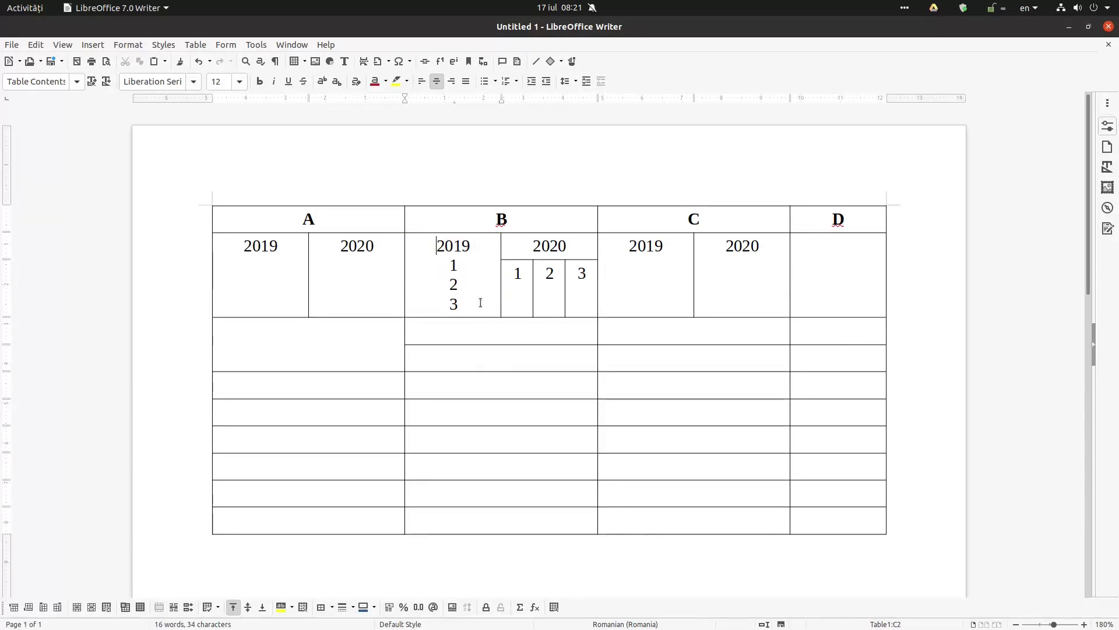
pyautogui.moveTo(474, 302); pyautogui.dragTo(431, 269)
pyautogui.press('BackSpace')
pyautogui.press('BackSpace')
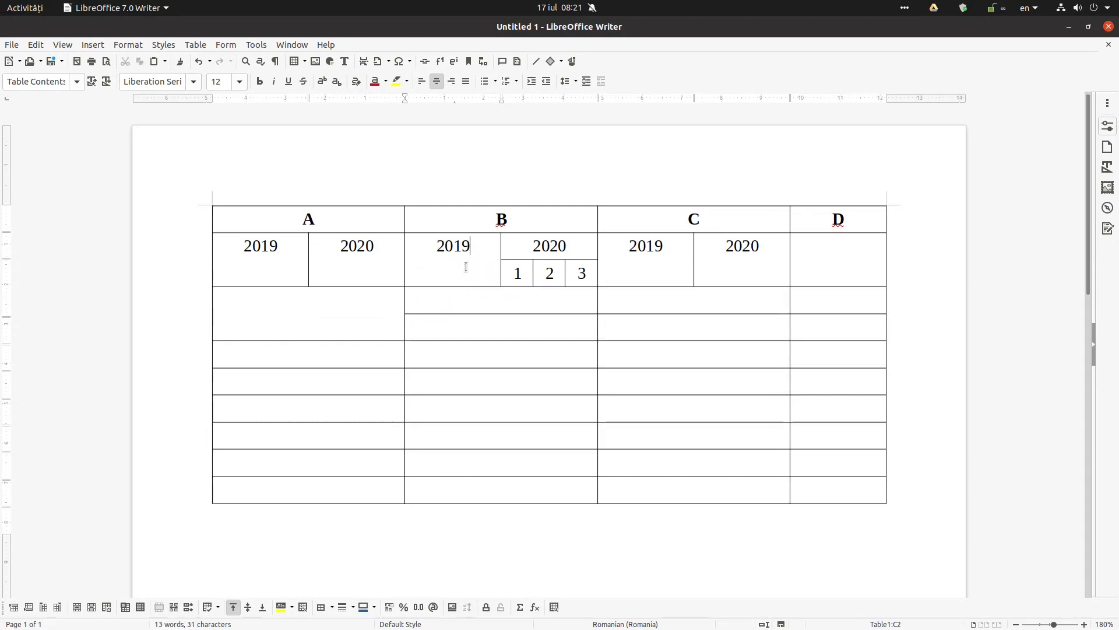
# Step: Merge B's 2020 with its 1, 2, 3 subcells and delete the numbers
pyautogui.moveTo(574, 264); pyautogui.dragTo(513, 245)
pyautogui.rightClick(520, 247)
pyautogui.click(559, 315)
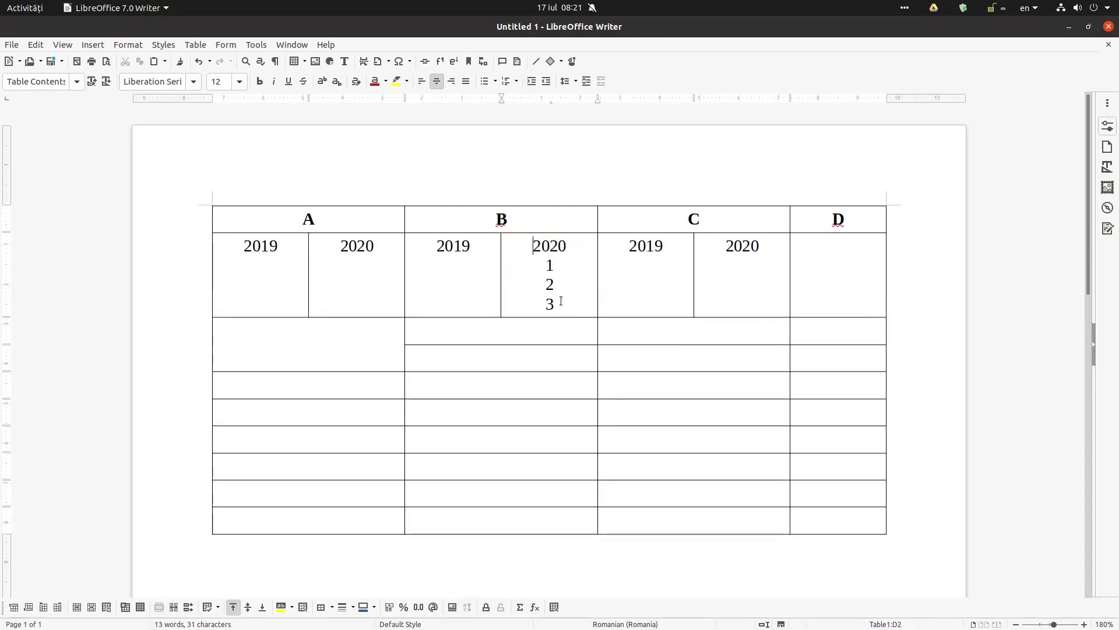
pyautogui.press('BackSpace')
pyautogui.press('BackSpace')
pyautogui.press('BackSpace')
pyautogui.press('BackSpace')
pyautogui.press('BackSpace')
pyautogui.press('BackSpace')
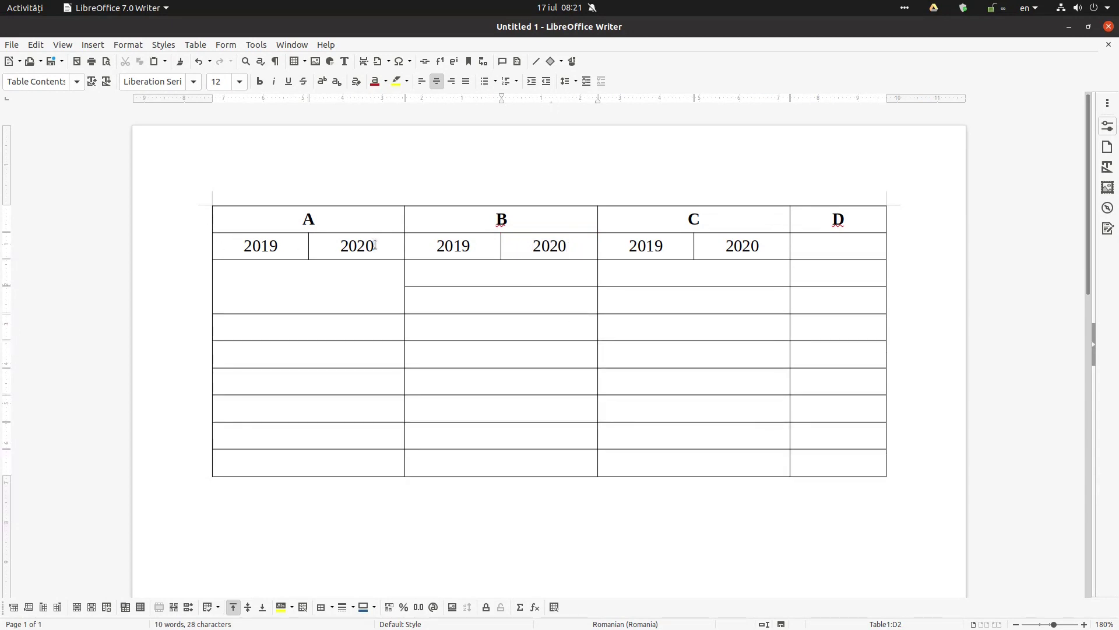
# Step: Split the tall cell under A horizontally into two rows of equal proportions
pyautogui.click(353, 278)
pyautogui.rightClick(357, 283)
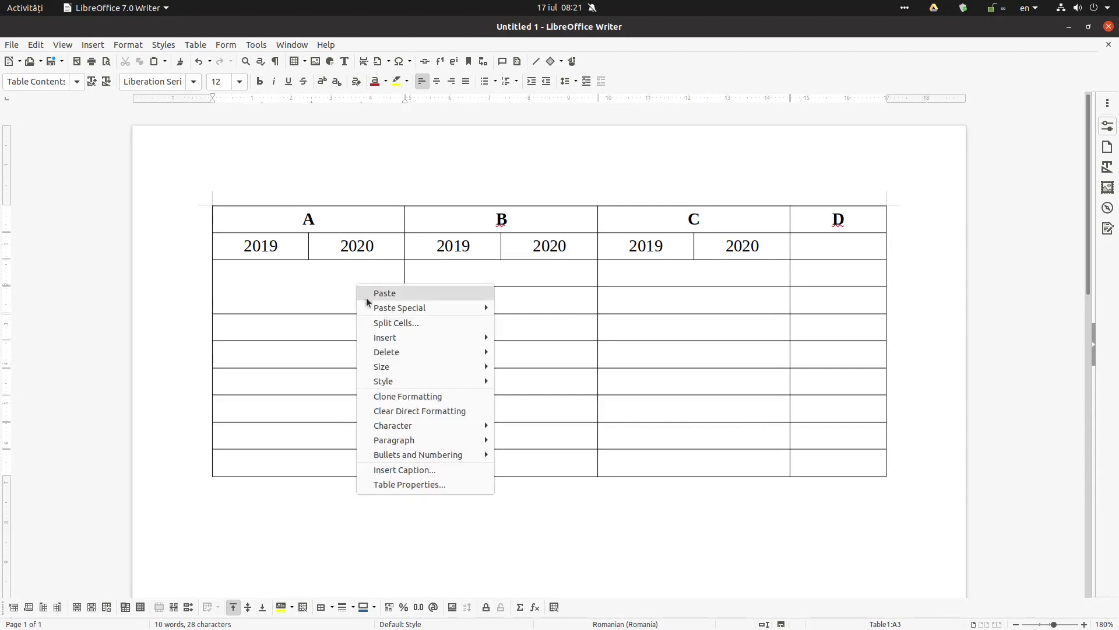
pyautogui.moveTo(377, 341)
pyautogui.click(396, 322)
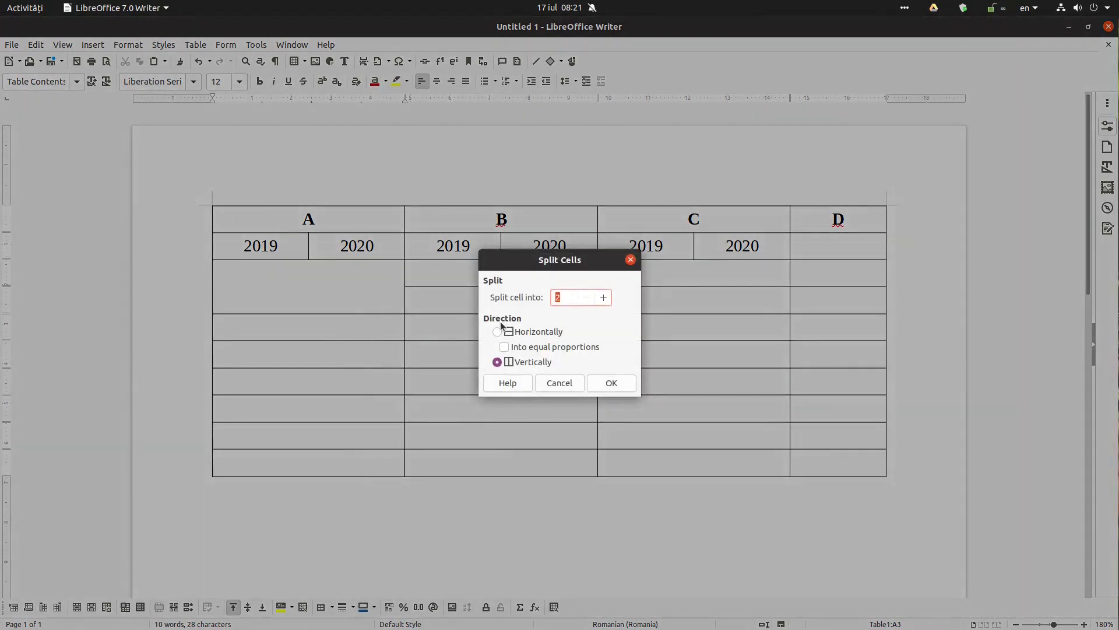
pyautogui.click(528, 332)
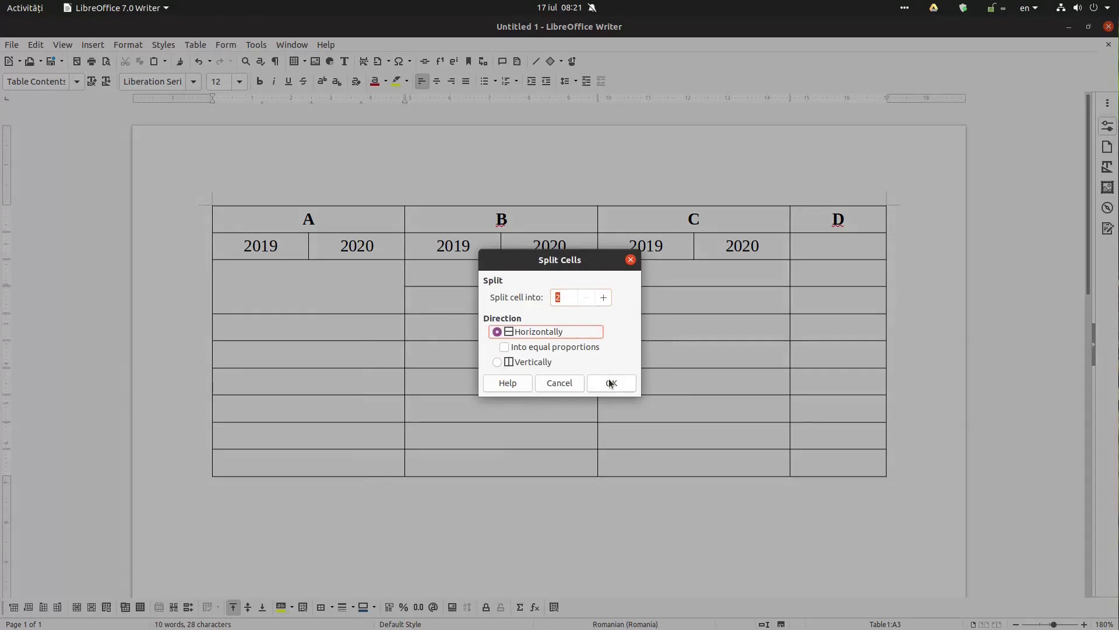
pyautogui.click(580, 346)
pyautogui.click(612, 382)
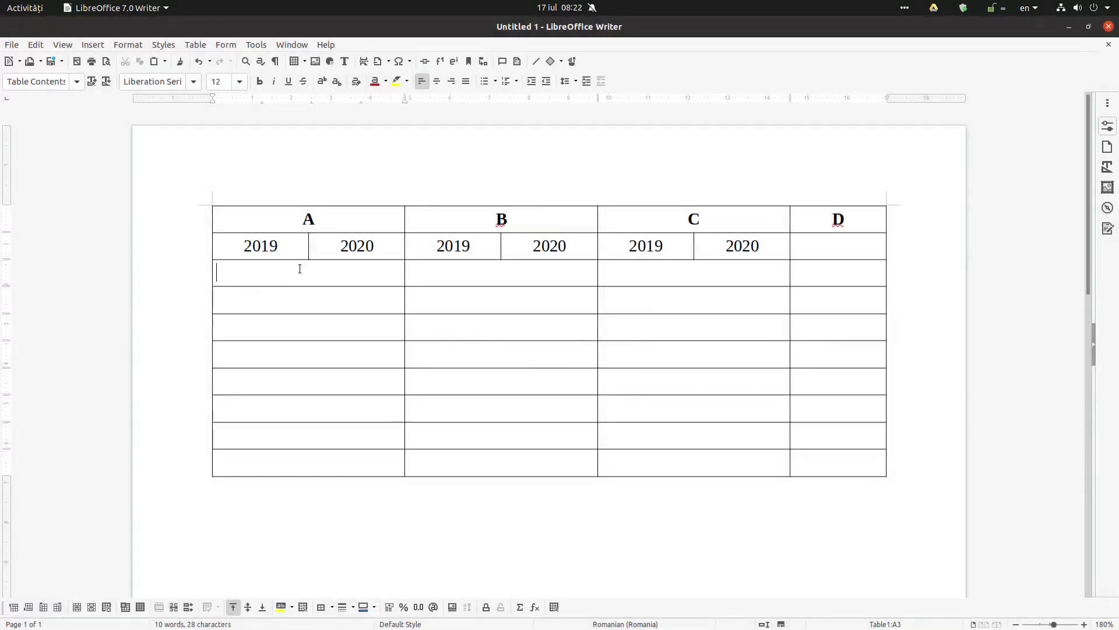
pyautogui.click(430, 275)
pyautogui.click(361, 296)
pyautogui.click(752, 271)
pyautogui.click(485, 275)
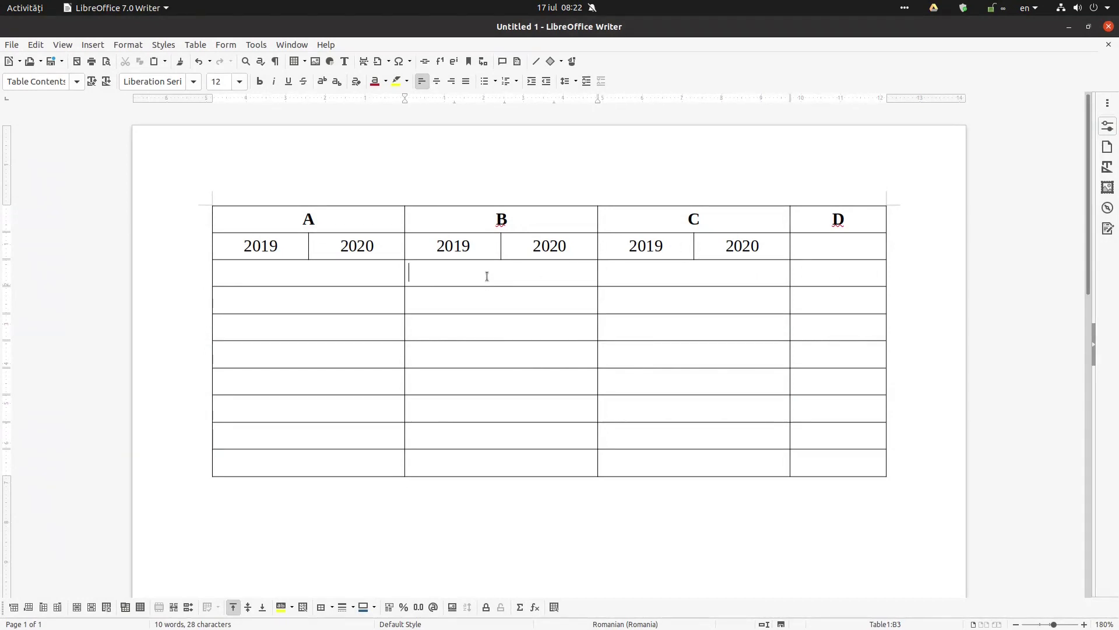